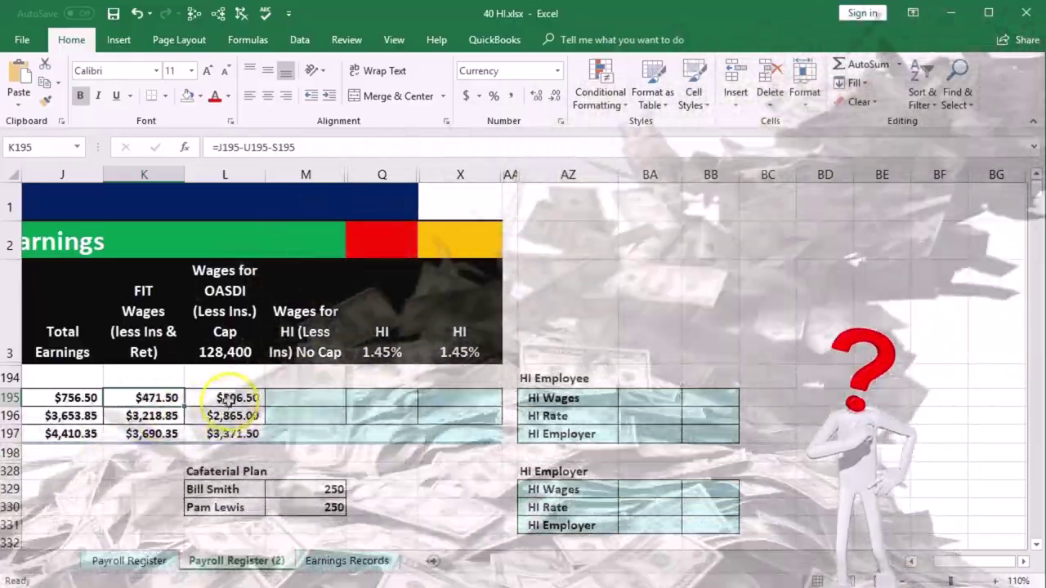
Step: Calculate the first employee's HI wages in M195 as total earnings J195 minus the 250 cafeteria plan amount
{"action": "left_click", "coordinate": [228, 398]}
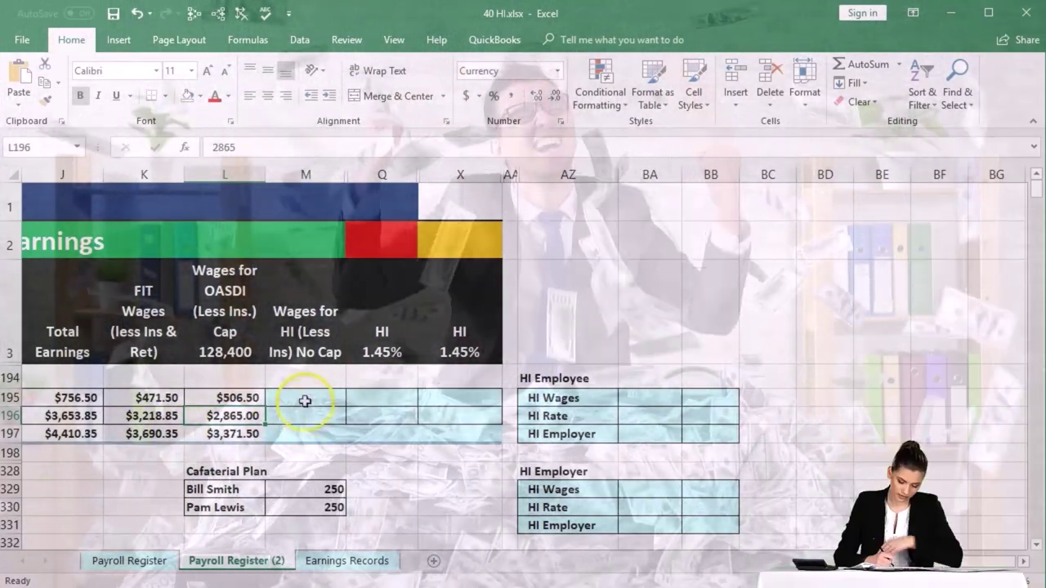
{"action": "left_click", "coordinate": [305, 400]}
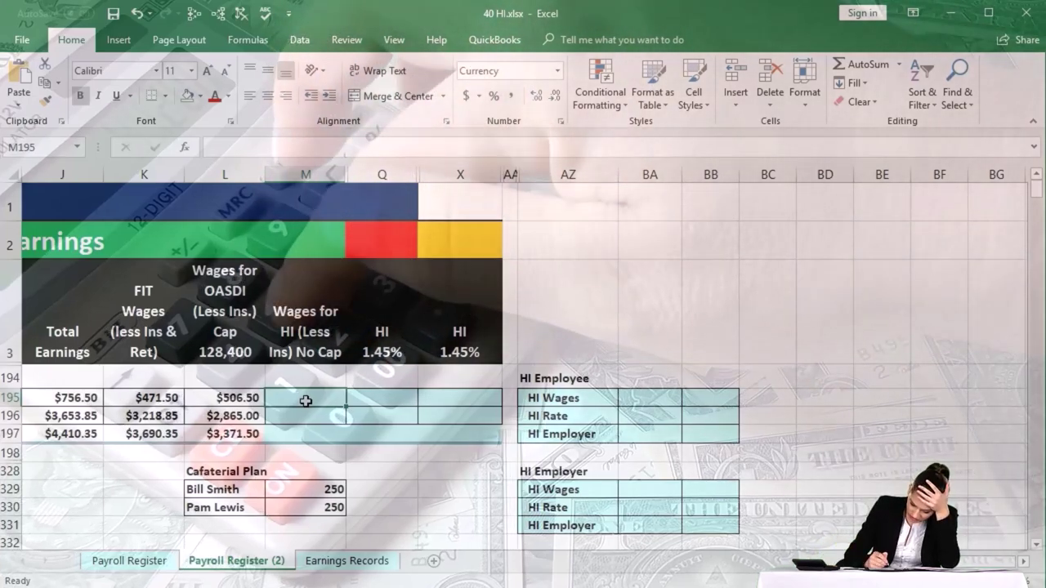
{"action": "type", "text": "="}
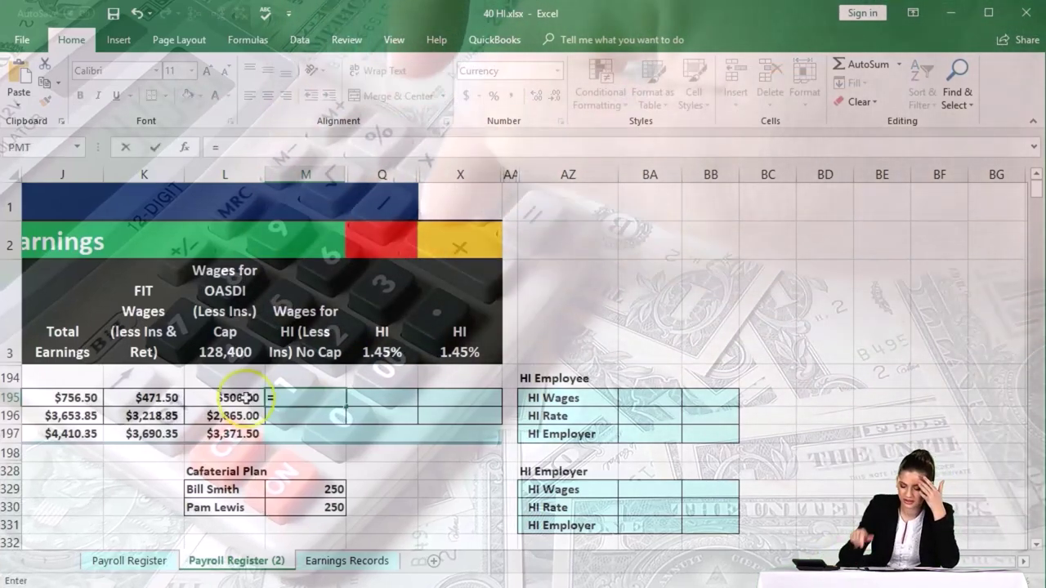
{"action": "left_click", "coordinate": [87, 397]}
{"action": "type", "text": "-"}
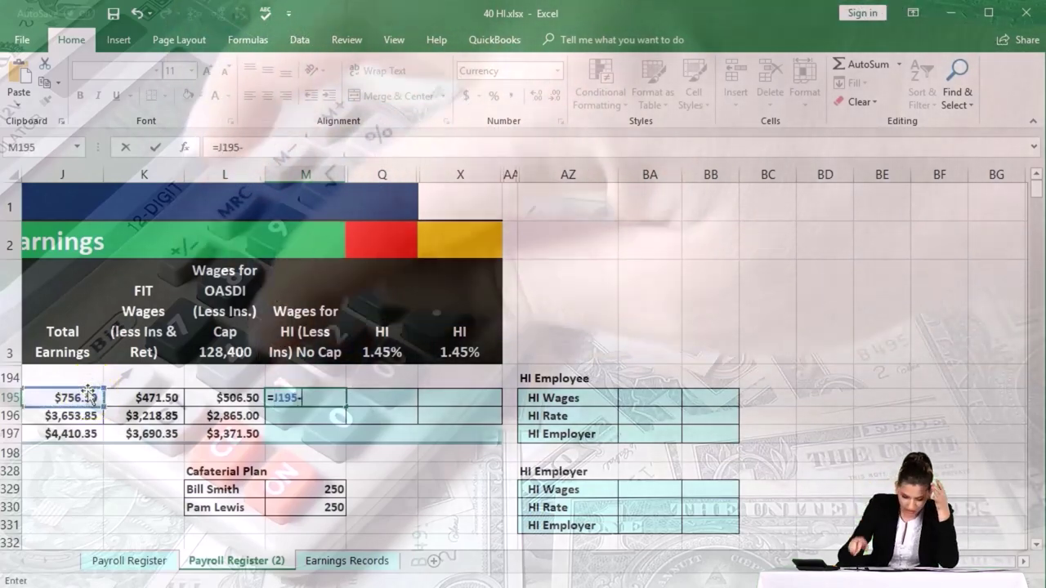
{"action": "type", "text": "250"}
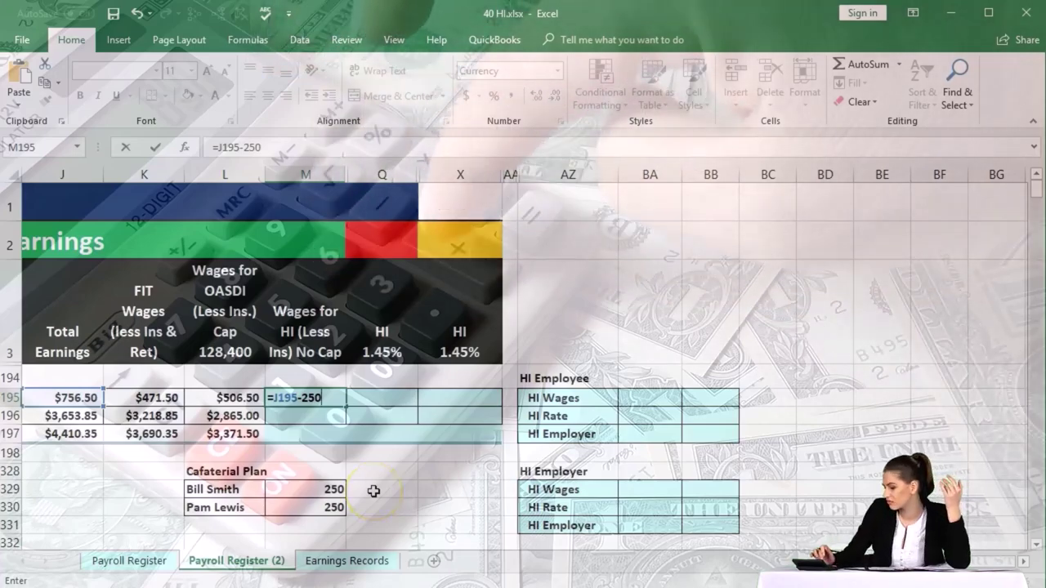
{"action": "key", "text": "Return"}
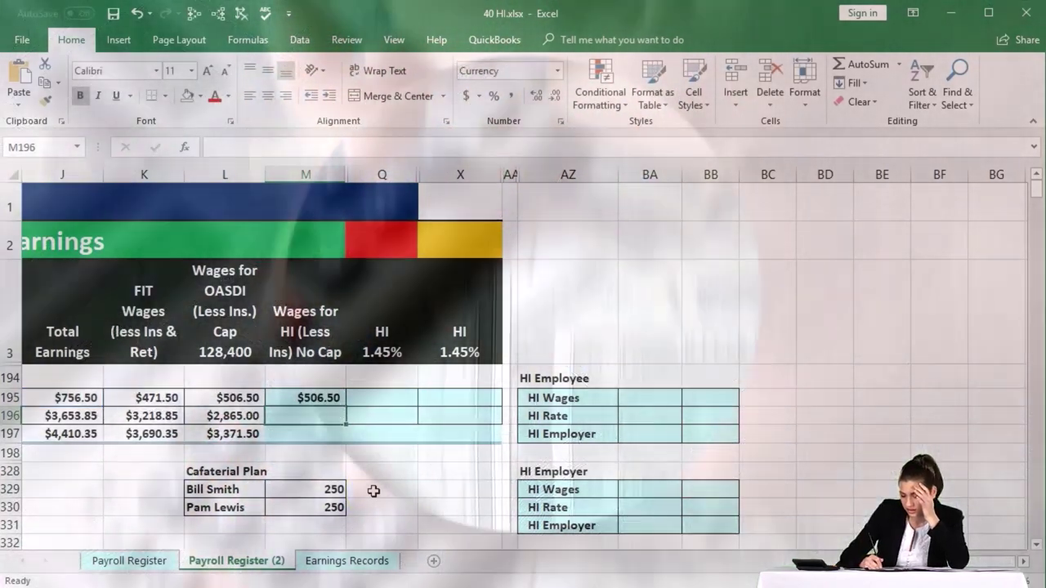
Step: Calculate the second employee's HI wages in M196 as J196 minus 250
{"action": "type", "text": "="}
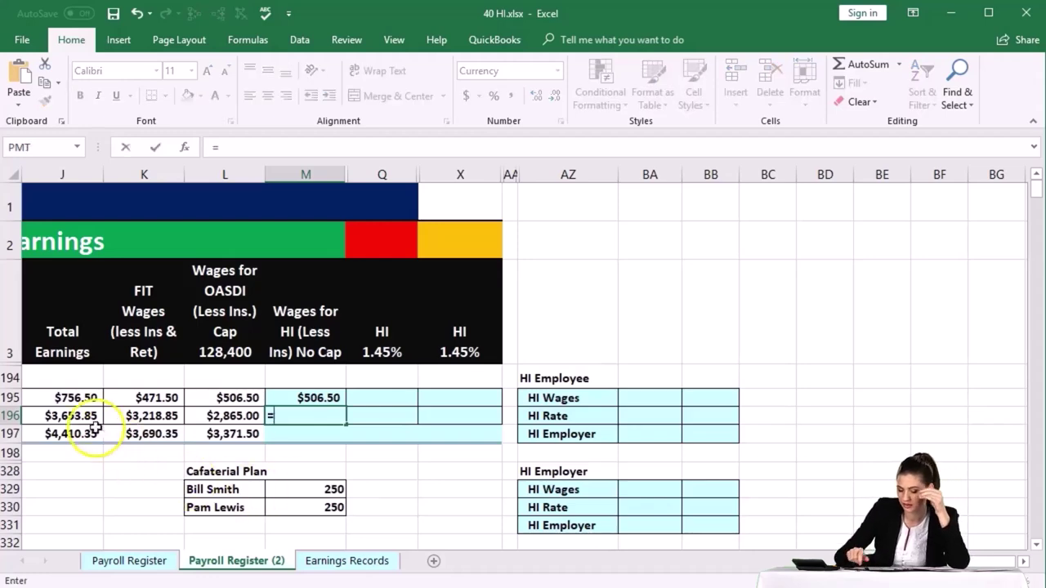
{"action": "type", "text": "-2"}
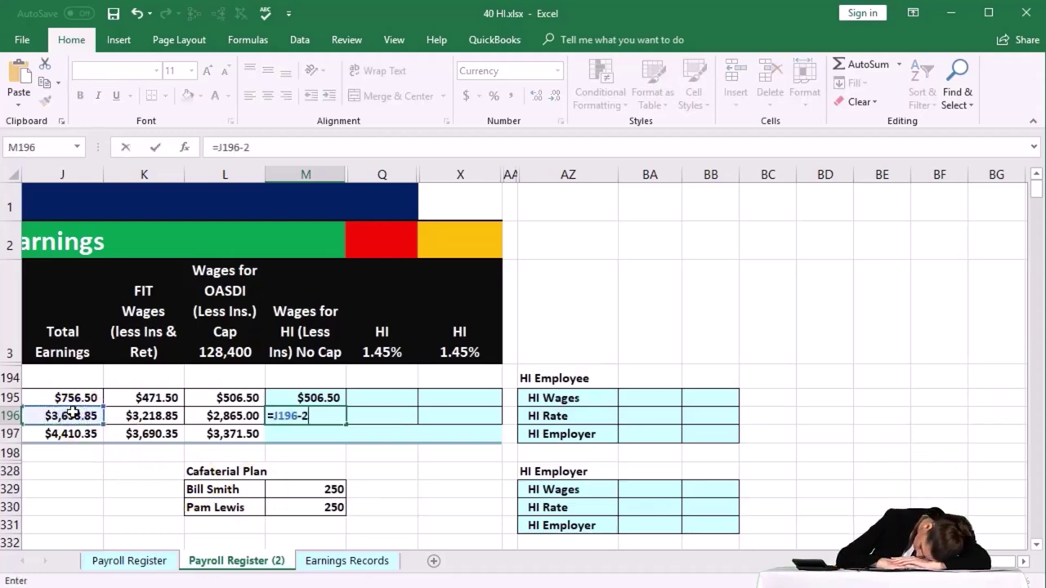
{"action": "type", "text": "50"}
{"action": "key", "text": "Return"}
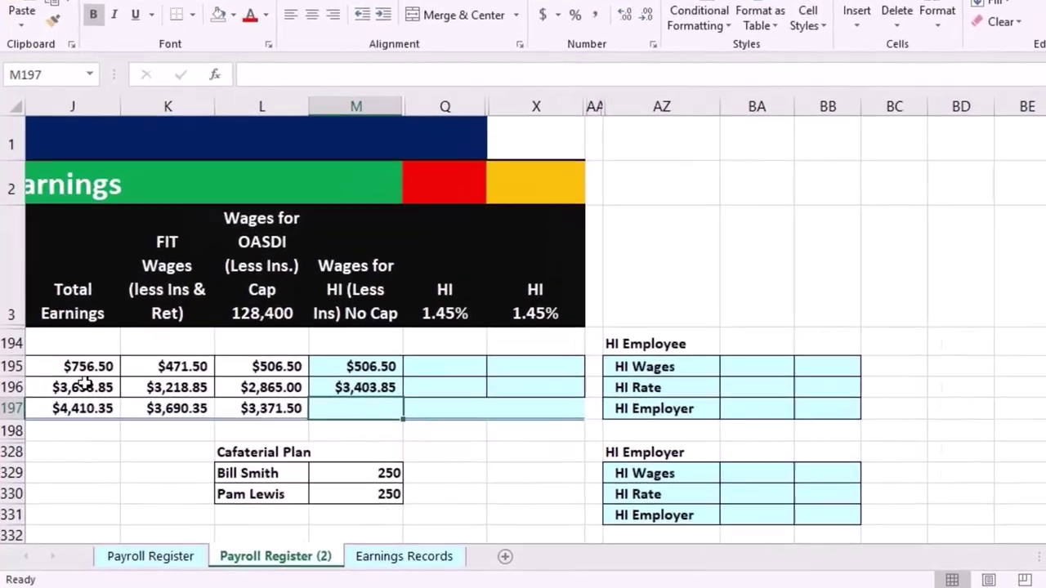
Step: Total the HI wages in M197 with a SUM of M195:M196
{"action": "type", "text": "=sum"}
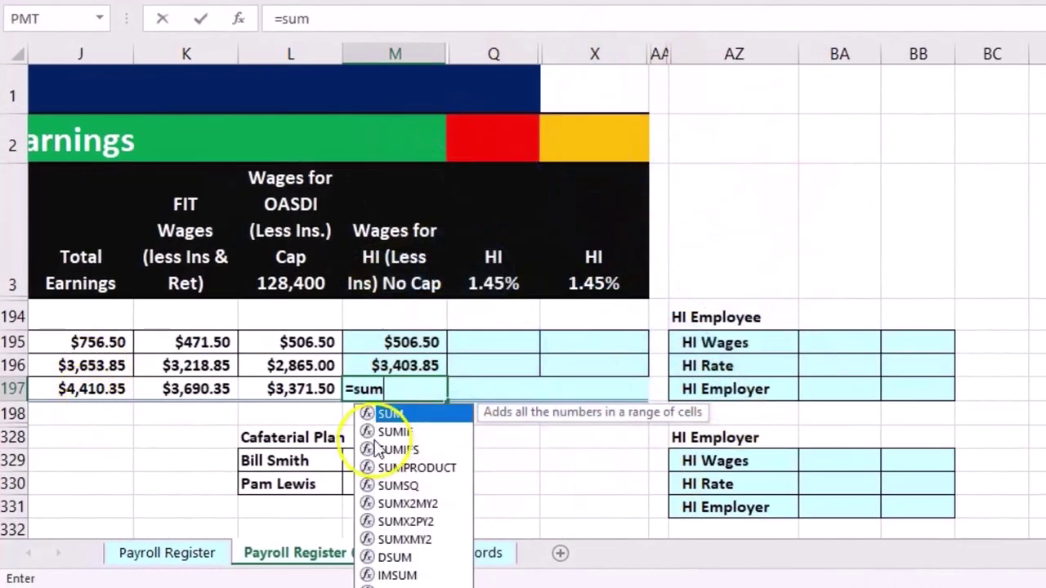
{"action": "double_click", "coordinate": [391, 415]}
{"action": "left_click_drag", "start_coordinate": [409, 339], "coordinate": [414, 354]}
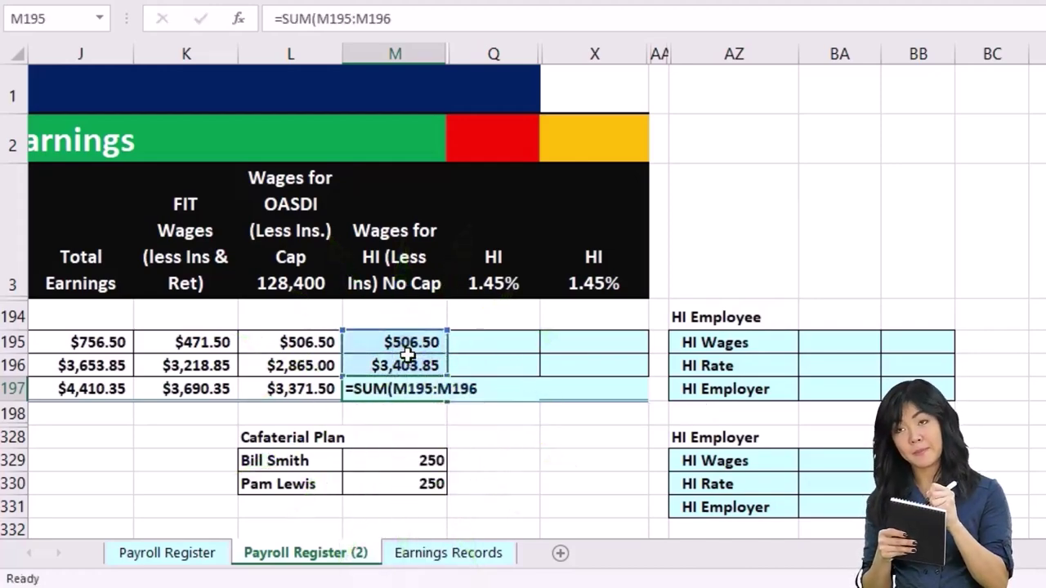
{"action": "key", "text": "Return"}
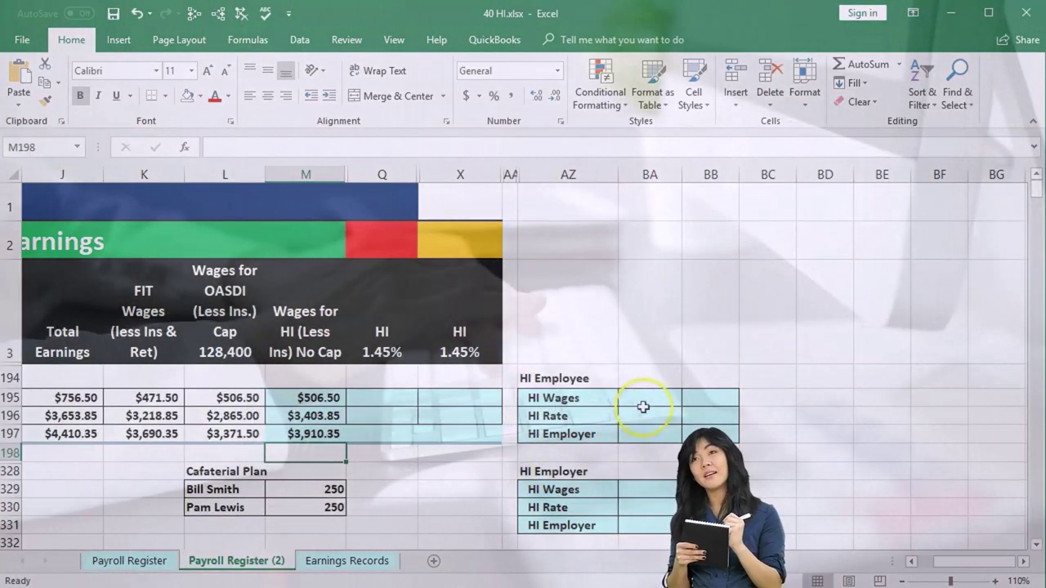
{"action": "left_click", "coordinate": [298, 436]}
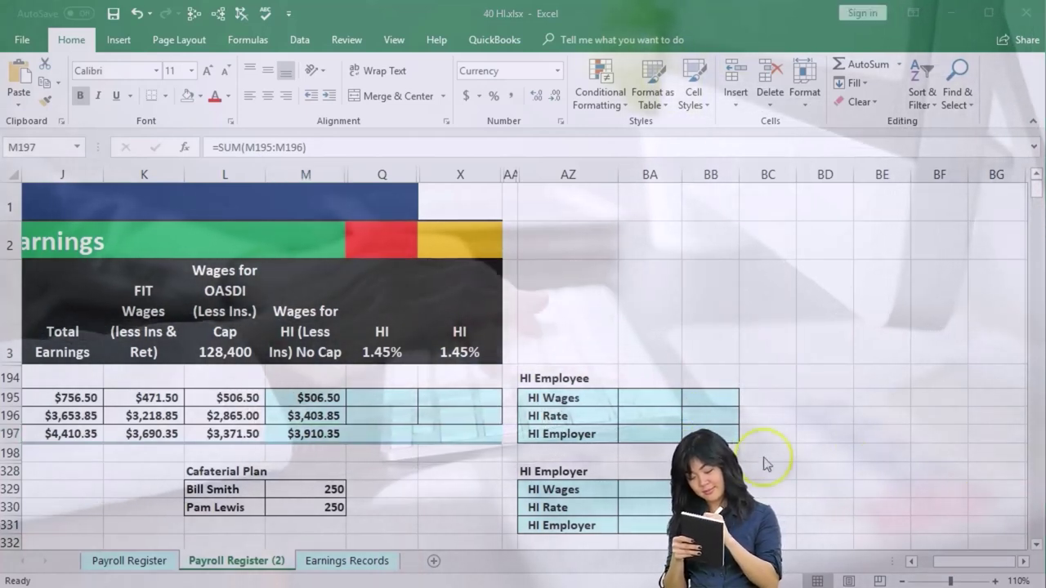
Step: Fill the HI Employee block: link HI Wages in BA195 to M197 and set the HI Rate in BA196 to .0145
{"action": "left_click", "coordinate": [657, 399]}
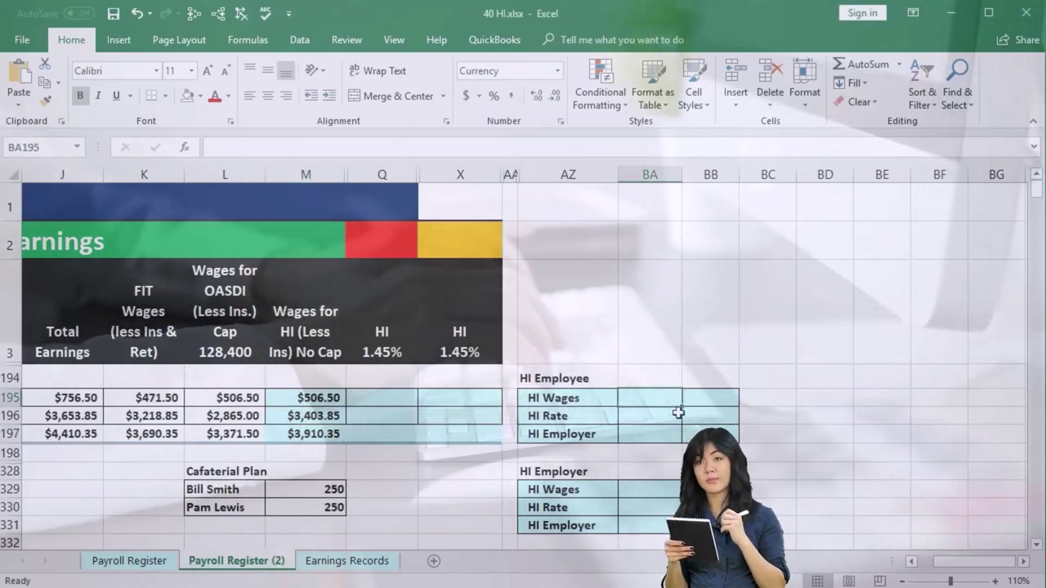
{"action": "type", "text": "="}
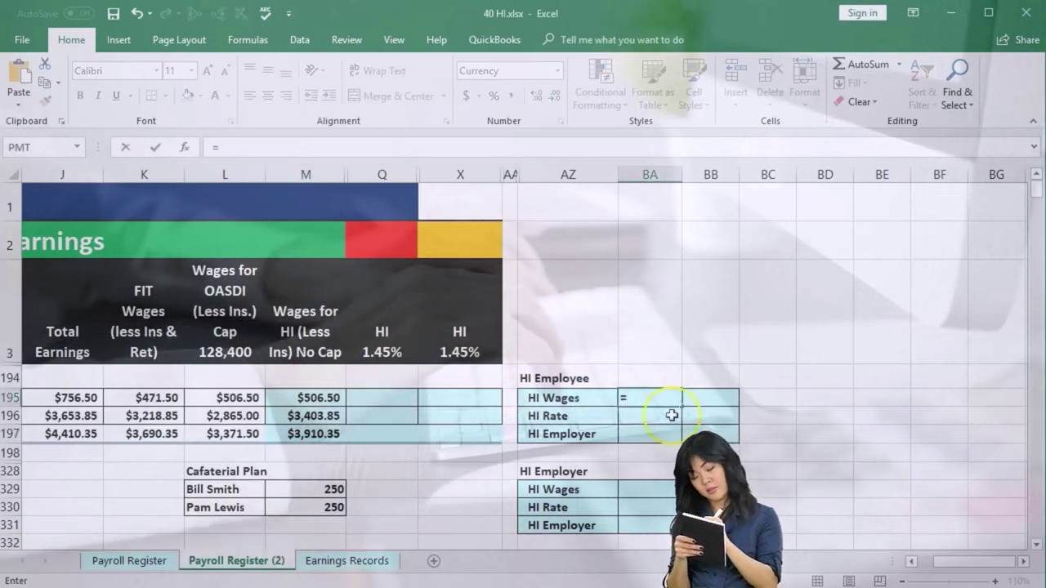
{"action": "left_click", "coordinate": [306, 433]}
{"action": "key", "text": "Return"}
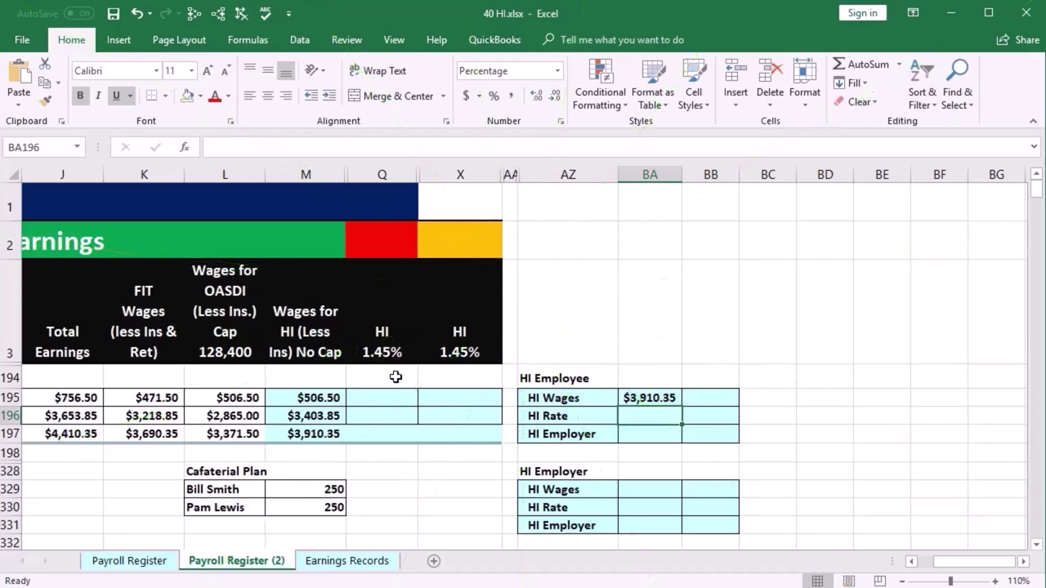
{"action": "type", "text": ".0145"}
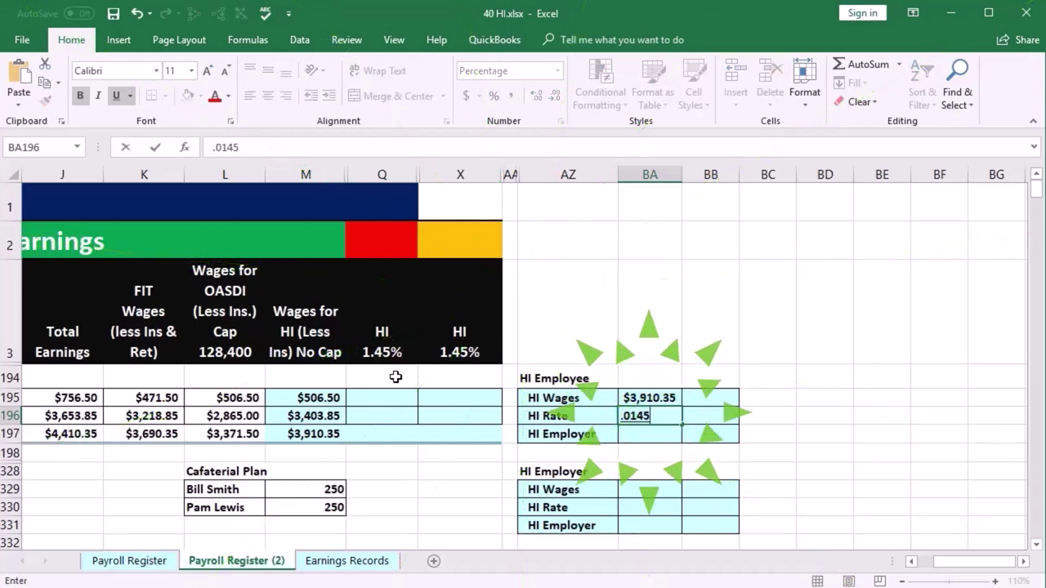
{"action": "key", "text": "Return"}
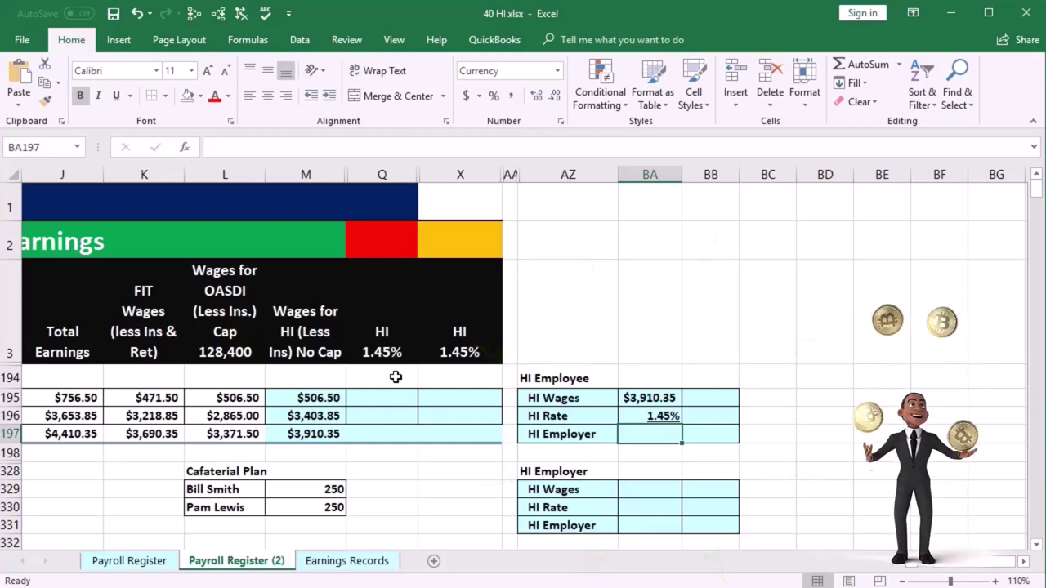
Step: Calculate the HI Employee tax in BB197 by multiplying BA195 by BA196
{"action": "key", "text": "Tab"}
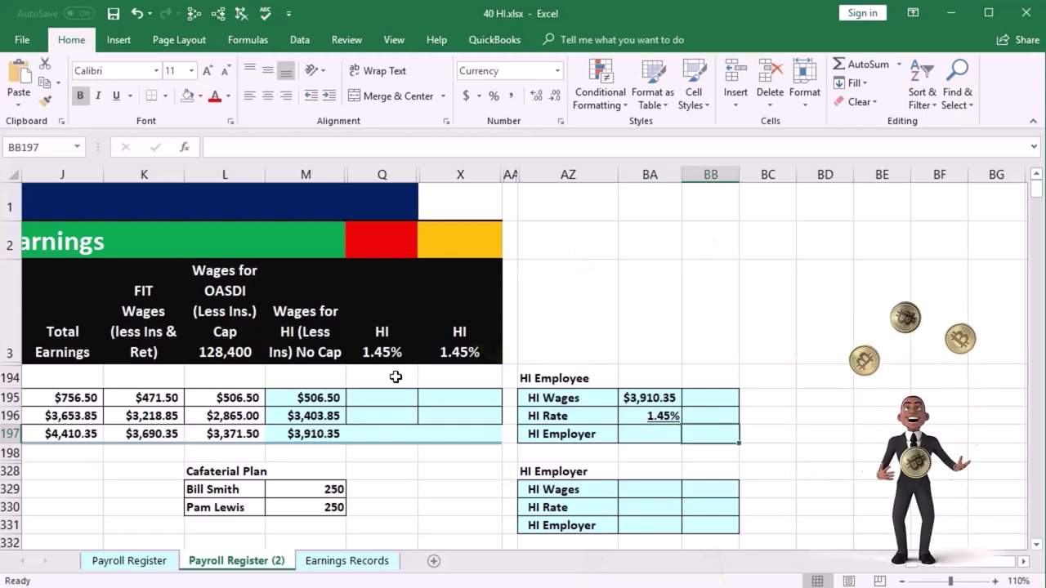
{"action": "type", "text": "="}
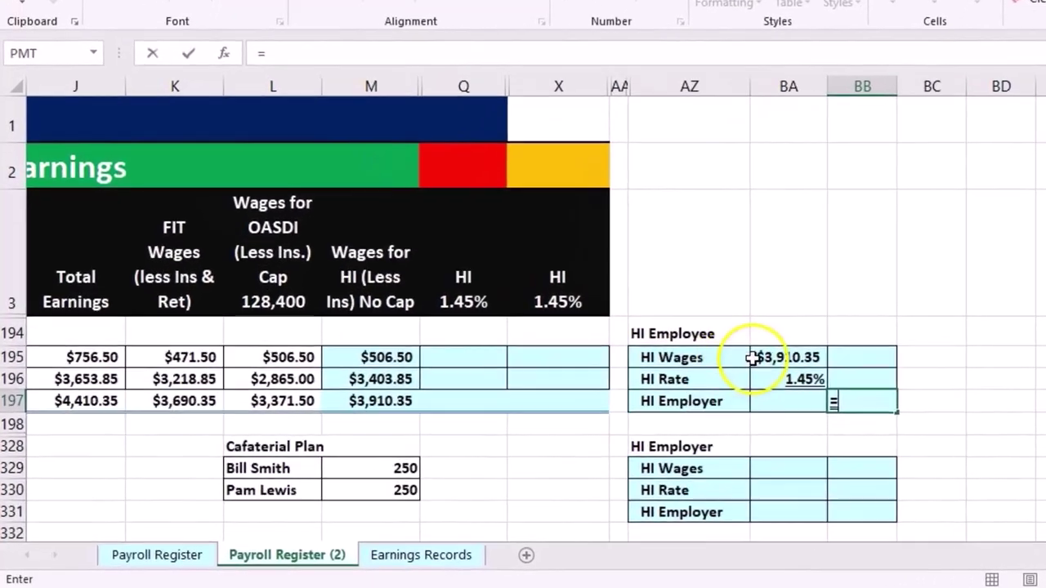
{"action": "left_click", "coordinate": [626, 398]}
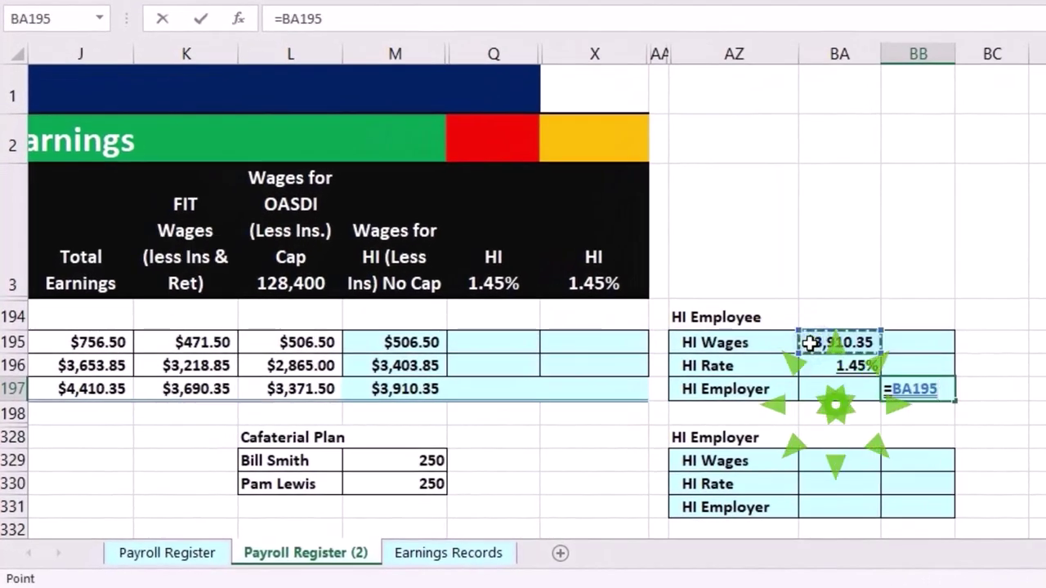
{"action": "type", "text": "*"}
{"action": "left_click", "coordinate": [839, 362]}
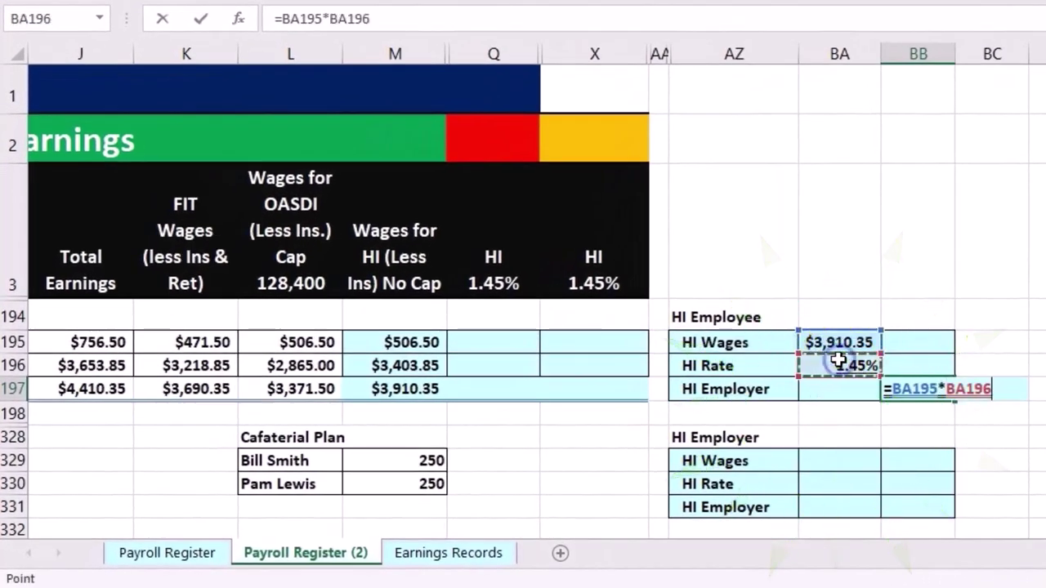
{"action": "key", "text": "Return"}
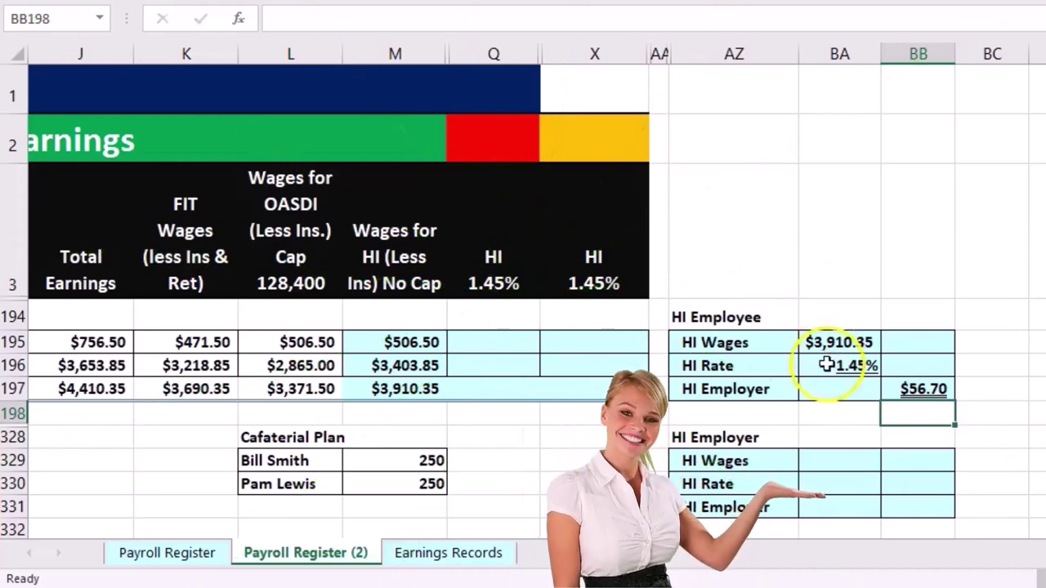
Step: Fill the HI Employer block: link HI Wages in BA329 to M197 and set the HI Rate in BA330 to 1.45%
{"action": "left_click", "coordinate": [844, 465]}
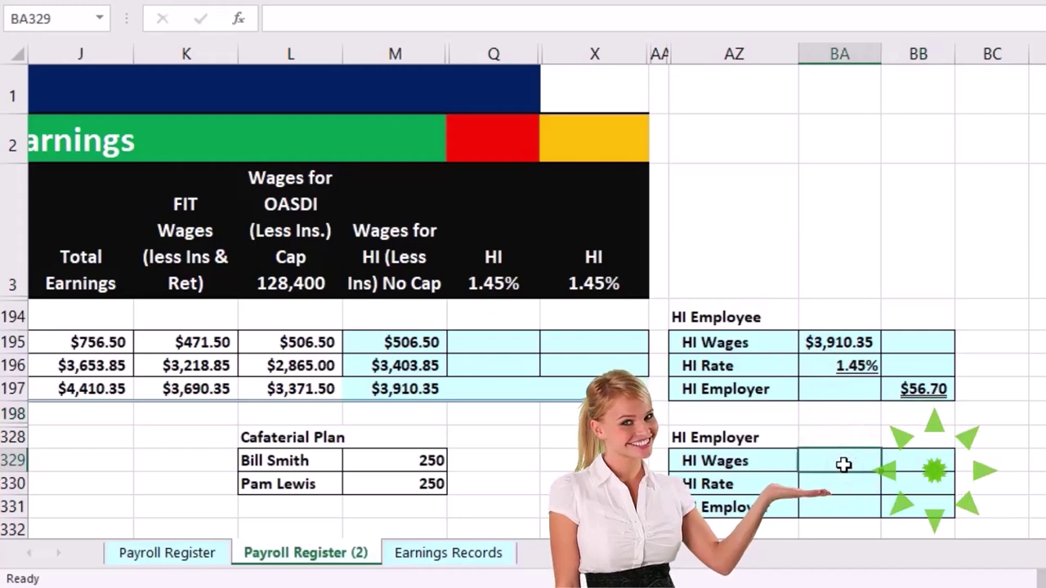
{"action": "type", "text": "="}
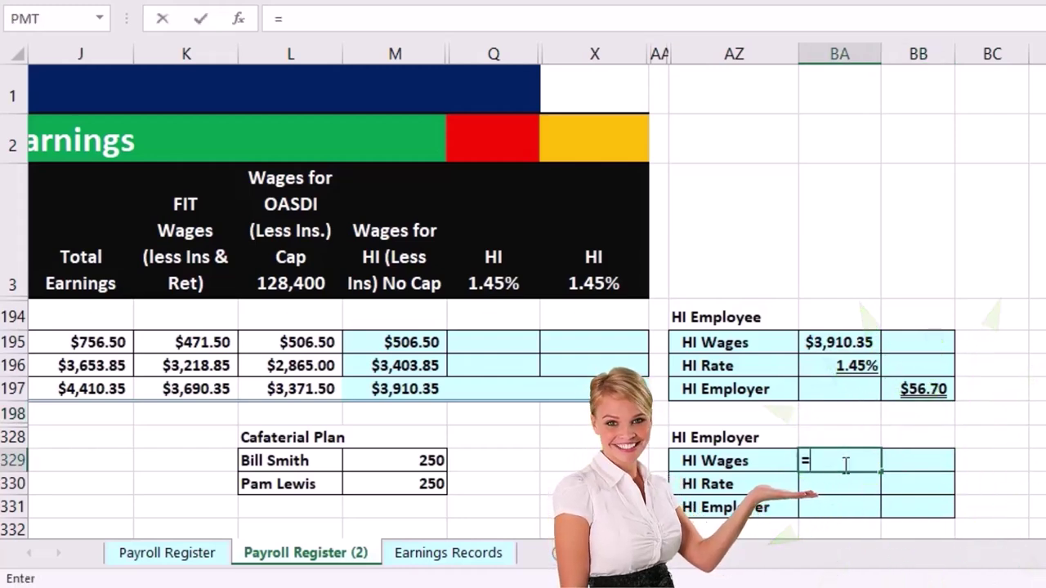
{"action": "left_click", "coordinate": [411, 391]}
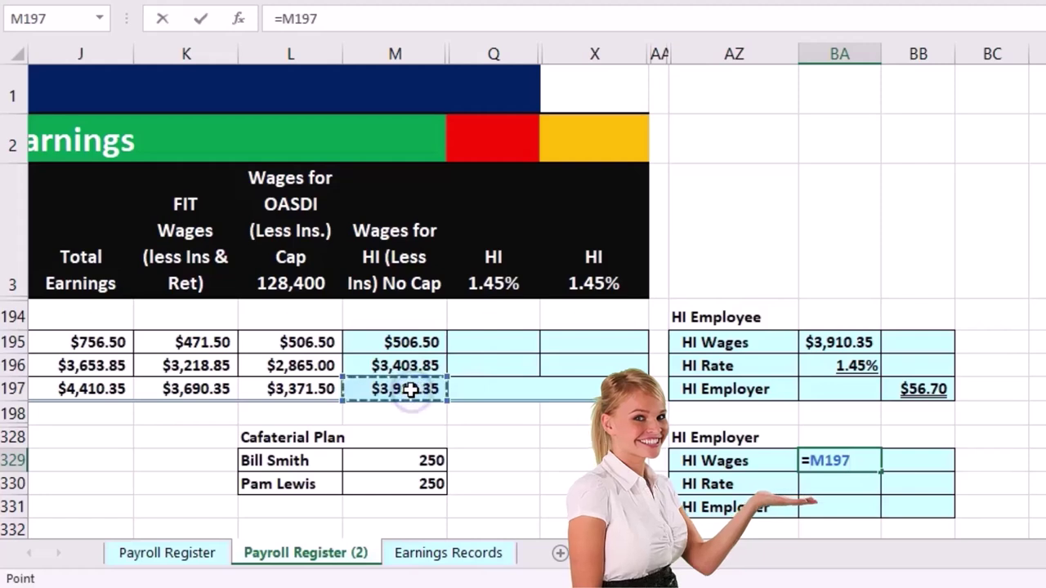
{"action": "key", "text": "Return"}
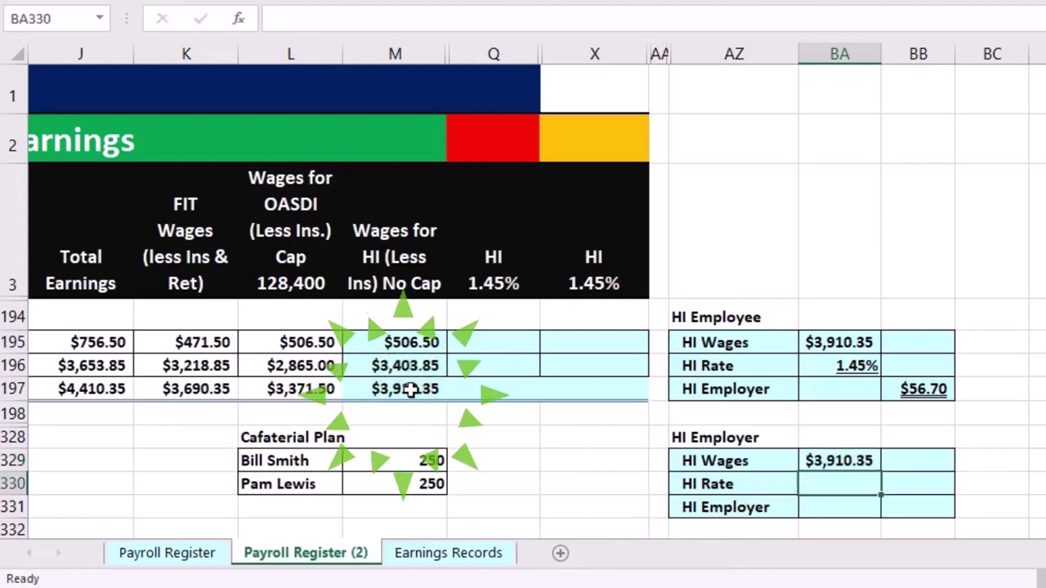
{"action": "type", "text": "1.0"}
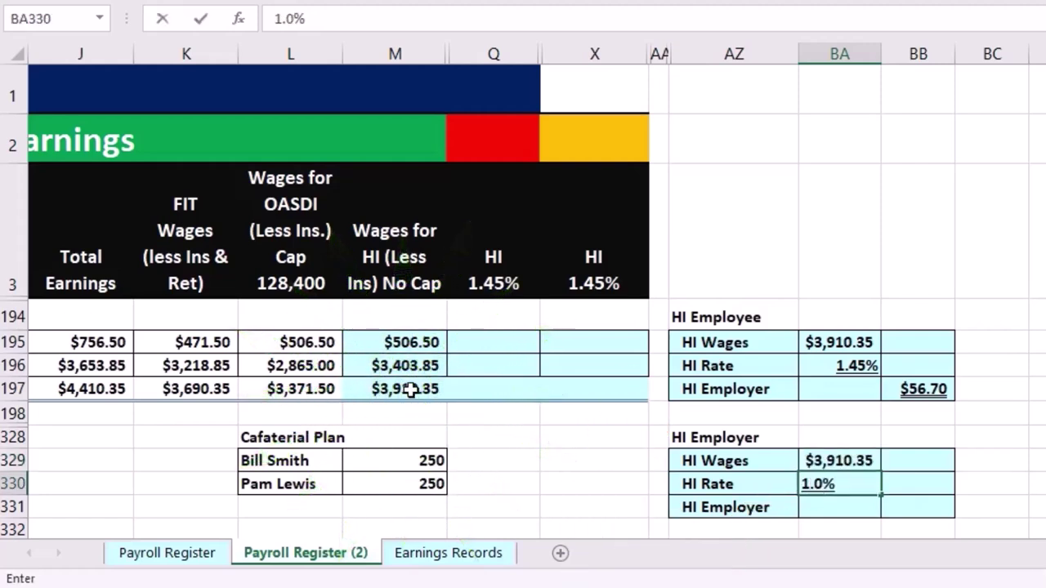
{"action": "type", "text": "45"}
{"action": "key", "text": "Return"}
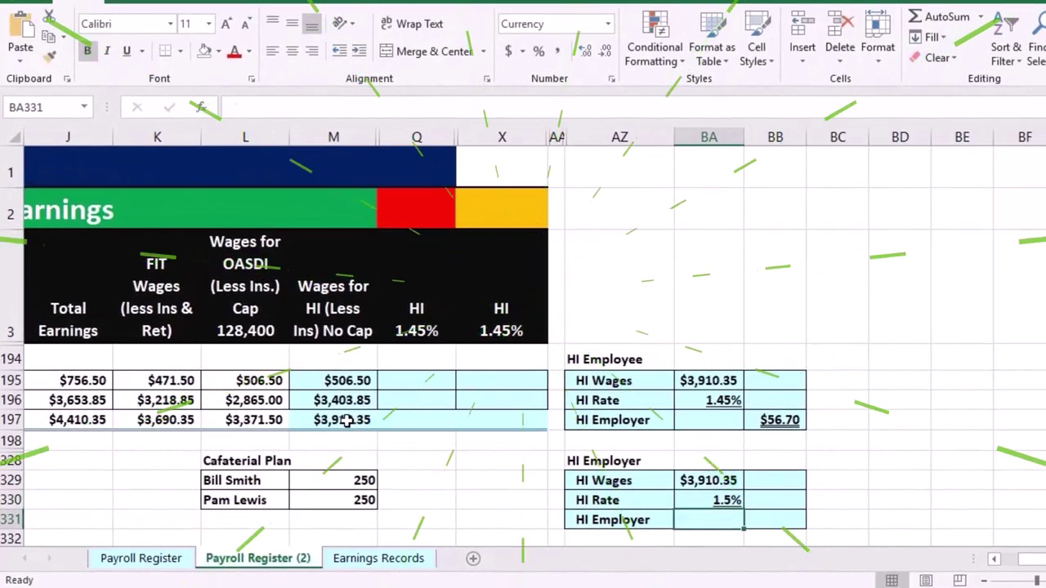
Step: Copy the cell format of the employee HI Rate in BA196 onto the employer HI Rate in BA330
{"action": "key", "text": "Up"}
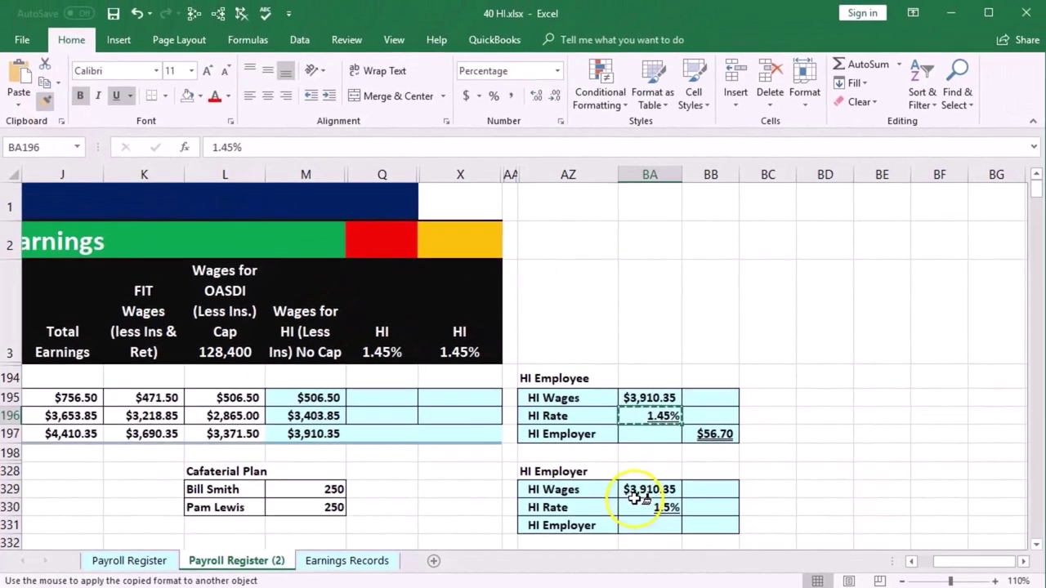
{"action": "left_click", "coordinate": [701, 500]}
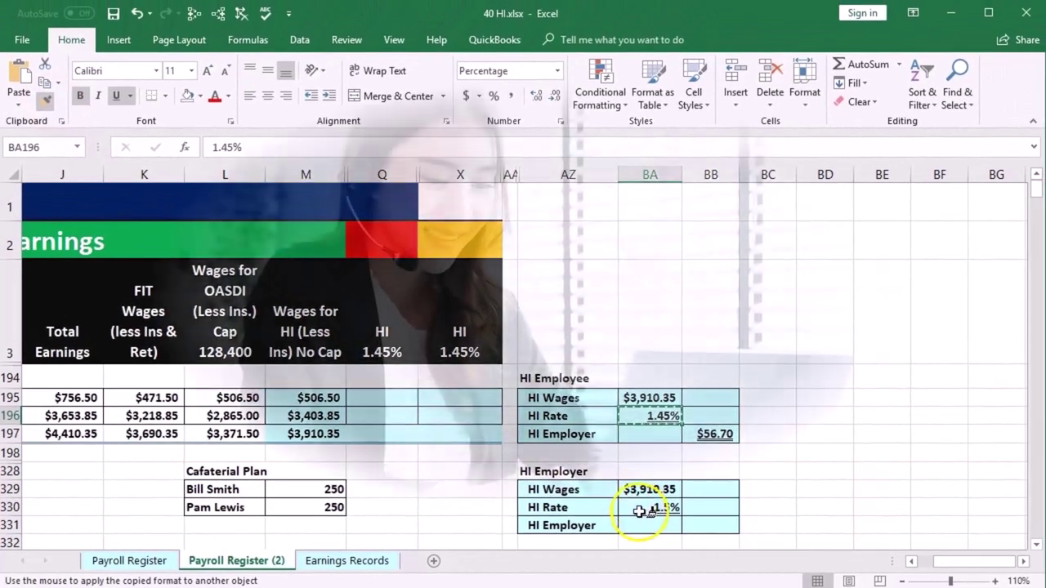
{"action": "key", "text": "Right"}
{"action": "key", "text": "Right"}
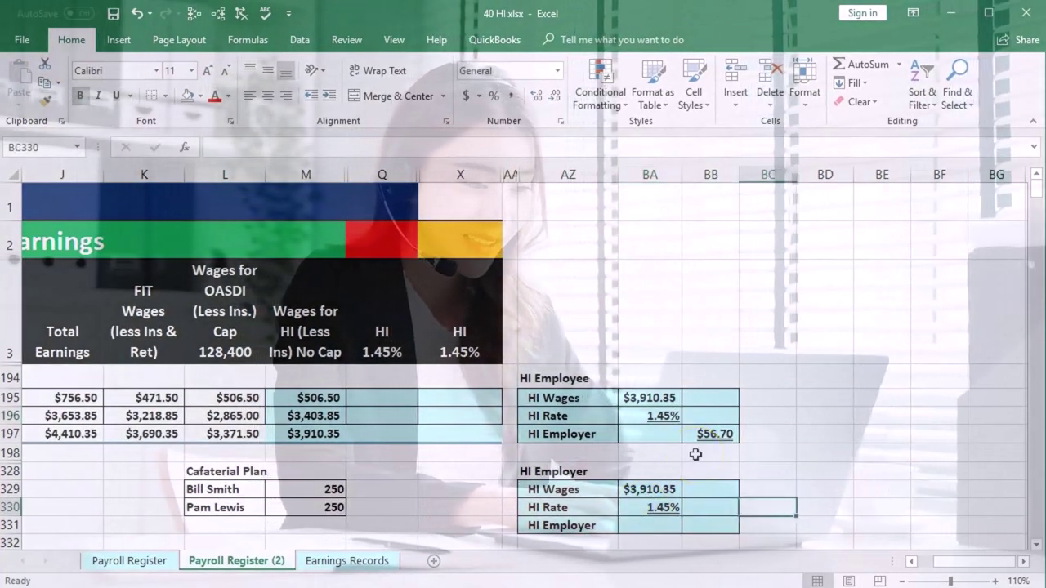
Step: Calculate the HI Employer tax in BB331 by multiplying BA329 by BA330
{"action": "key", "text": "Left"}
{"action": "key", "text": "Down"}
{"action": "type", "text": "="}
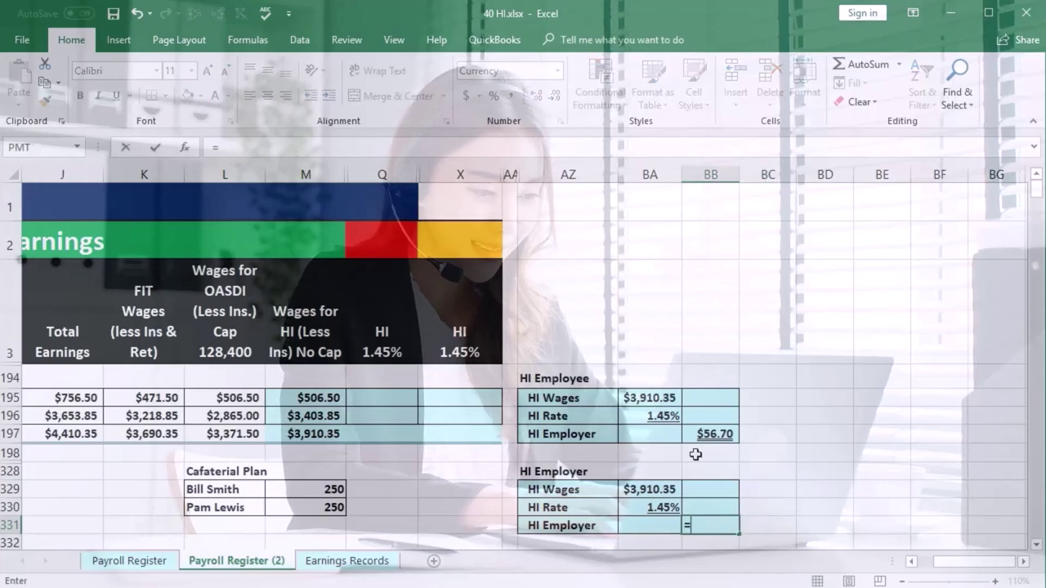
{"action": "left_click", "coordinate": [664, 489]}
{"action": "type", "text": "*"}
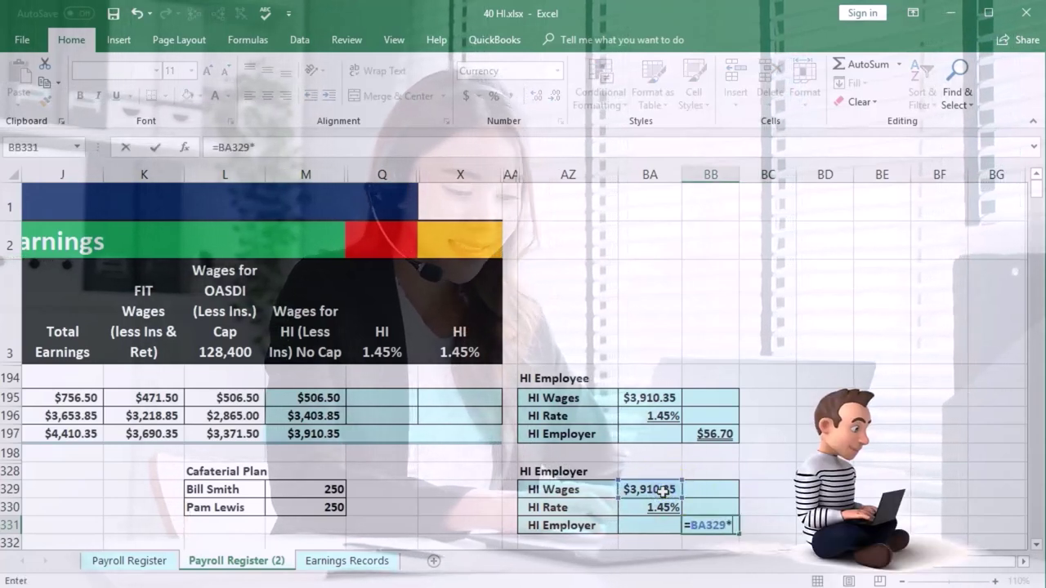
{"action": "left_click", "coordinate": [654, 508]}
{"action": "key", "text": "Return"}
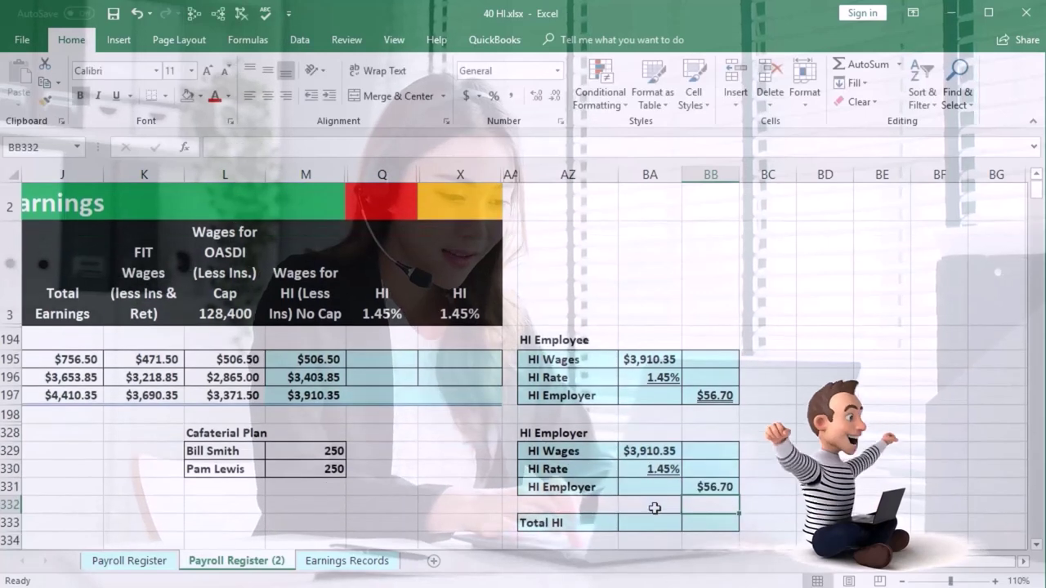
Step: Calculate Total HI in BB333 by adding the employee tax in BB197 and the employer tax in BB331
{"action": "type", "text": "="}
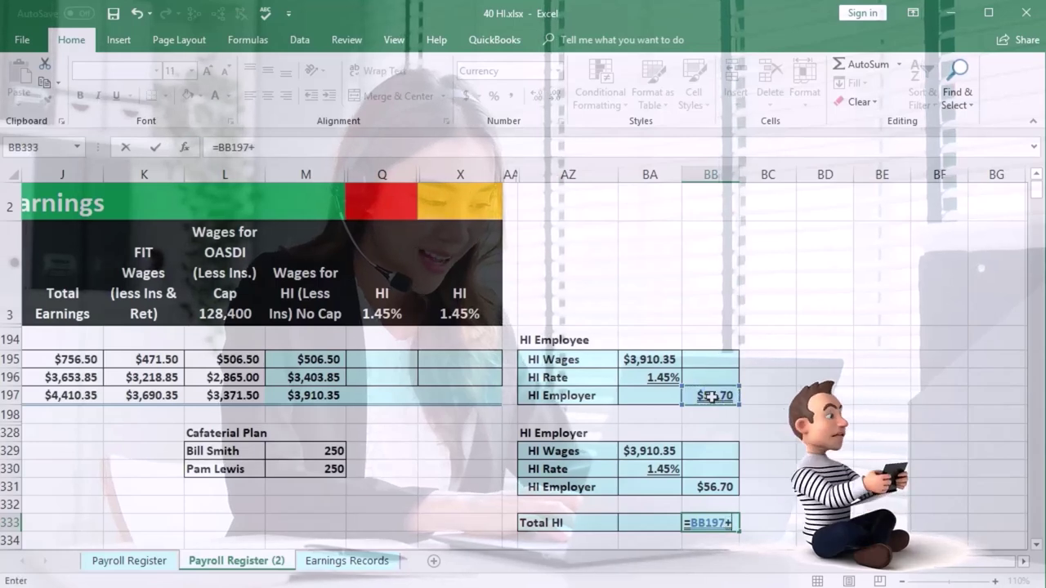
{"action": "left_click", "coordinate": [724, 487]}
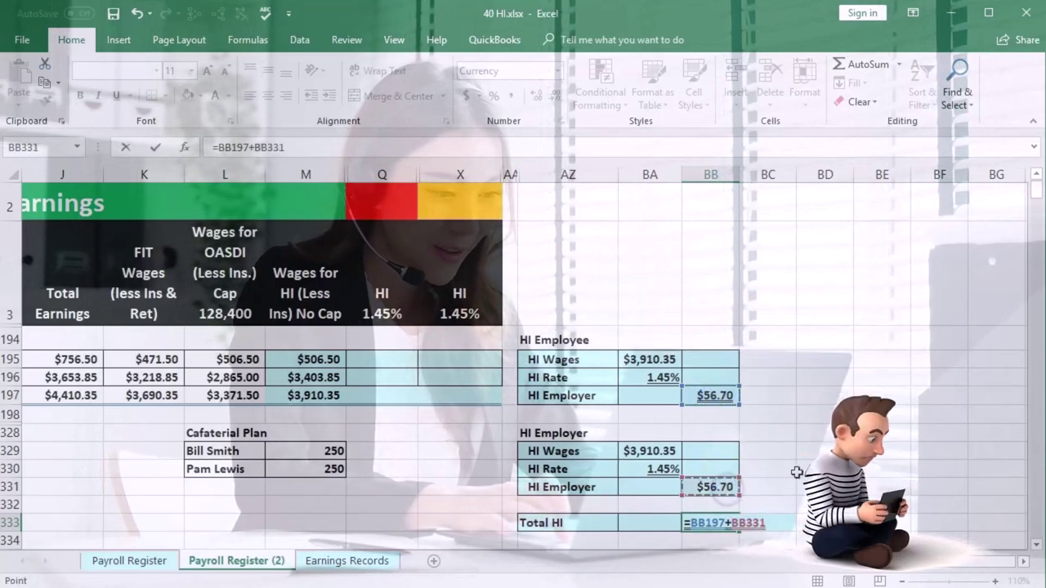
{"action": "key", "text": "Return"}
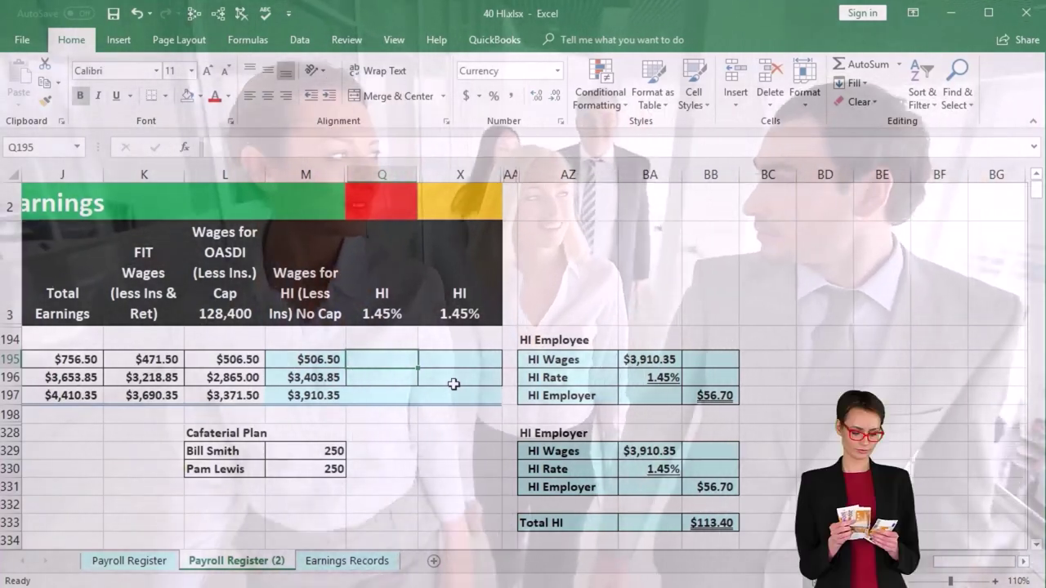
Step: Calculate the first employee's HI withholding in Q195 by multiplying the HI wages in M195 by .0145
{"action": "type", "text": "="}
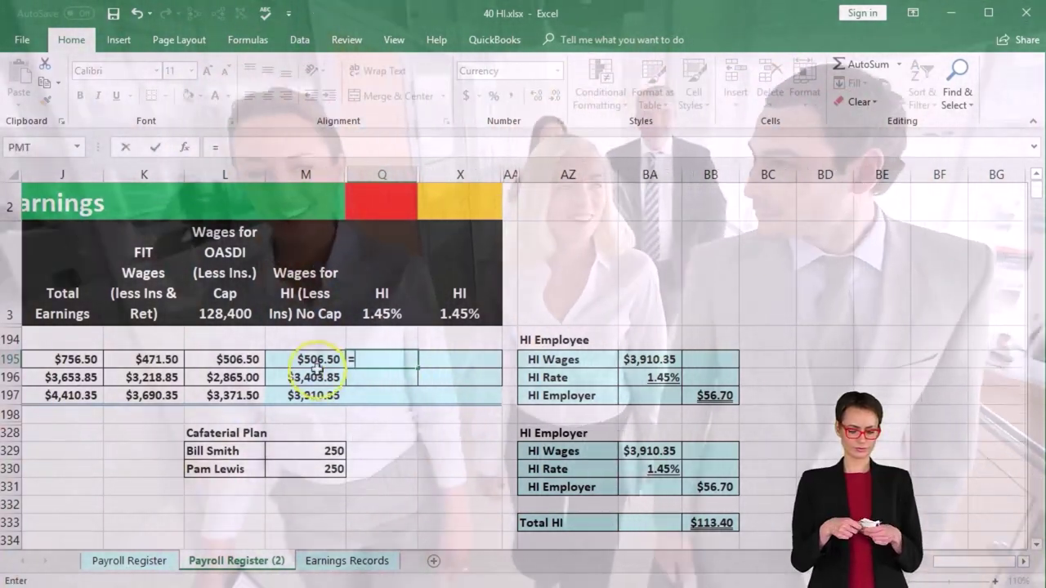
{"action": "left_click", "coordinate": [317, 364]}
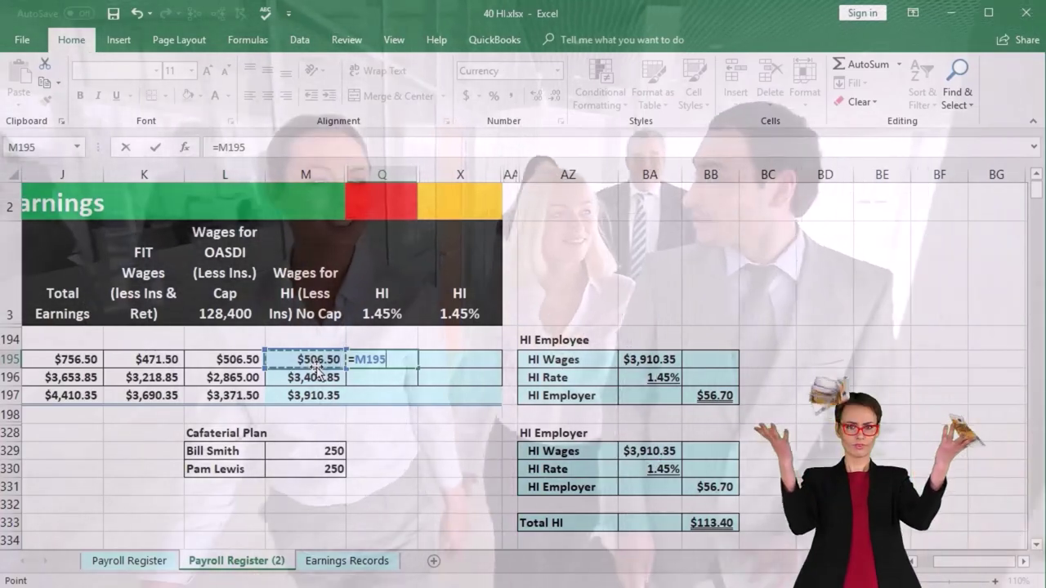
{"action": "type", "text": "*.0145"}
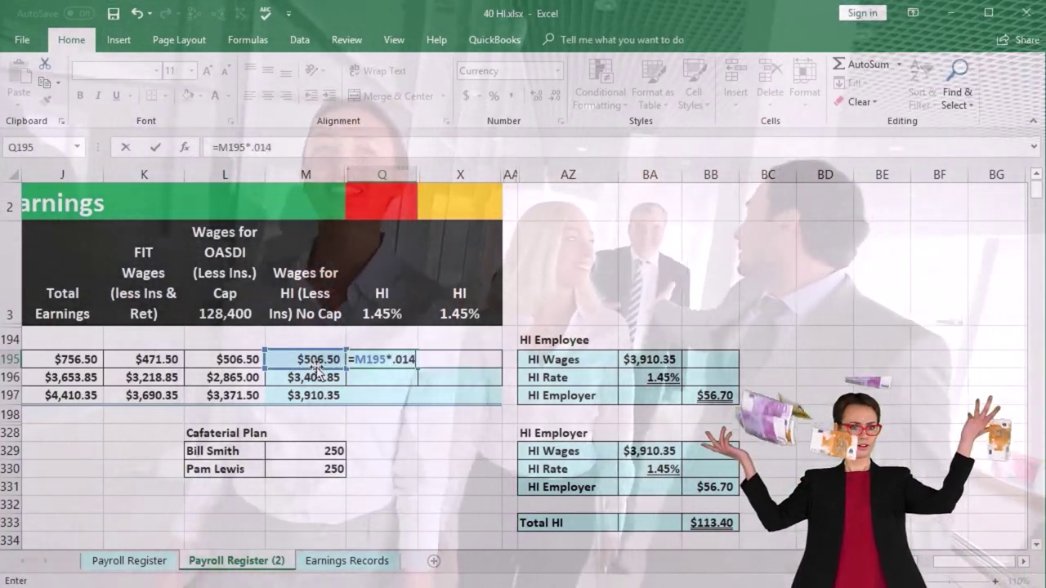
{"action": "key", "text": "Return"}
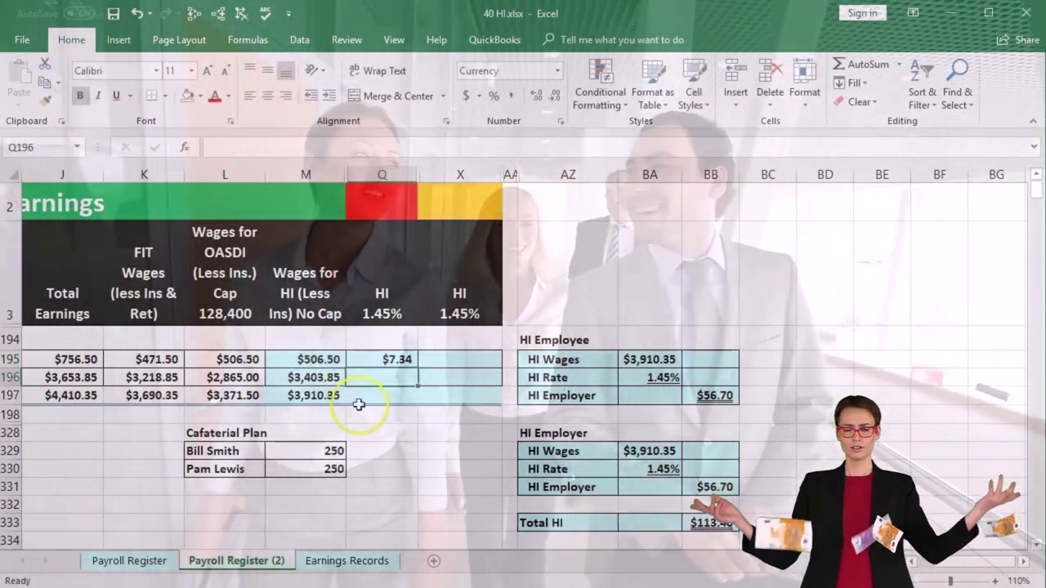
Step: Calculate the second employee's HI withholding in Q196 by multiplying the HI wages in M196 by .0145
{"action": "type", "text": "="}
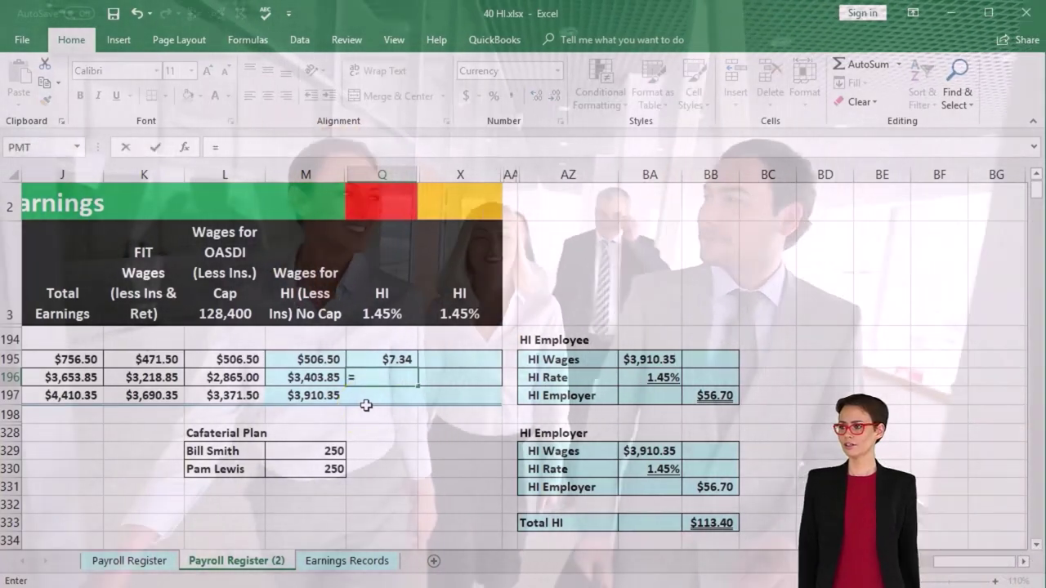
{"action": "left_click", "coordinate": [319, 376]}
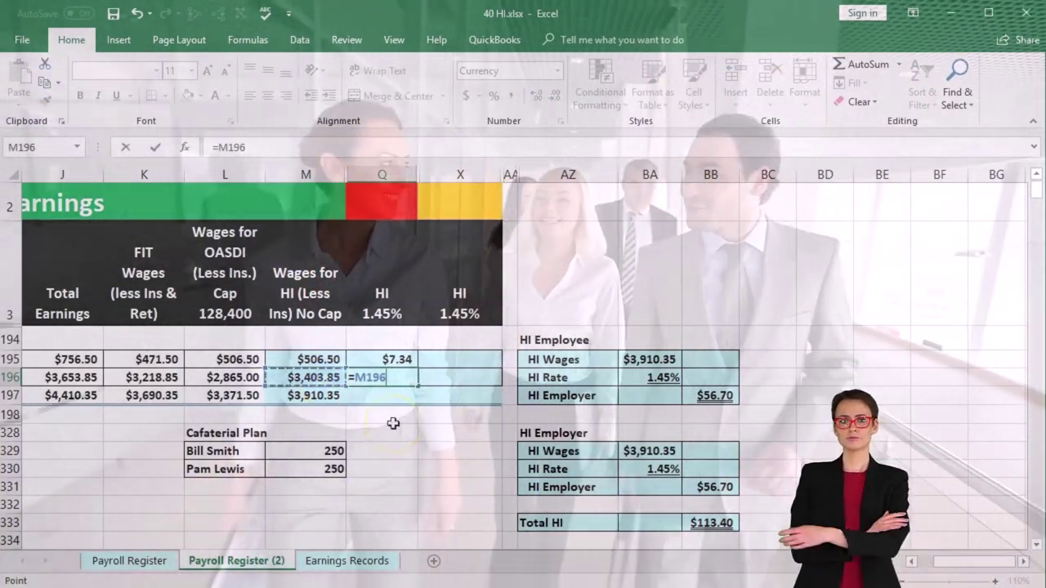
{"action": "type", "text": "*.014"}
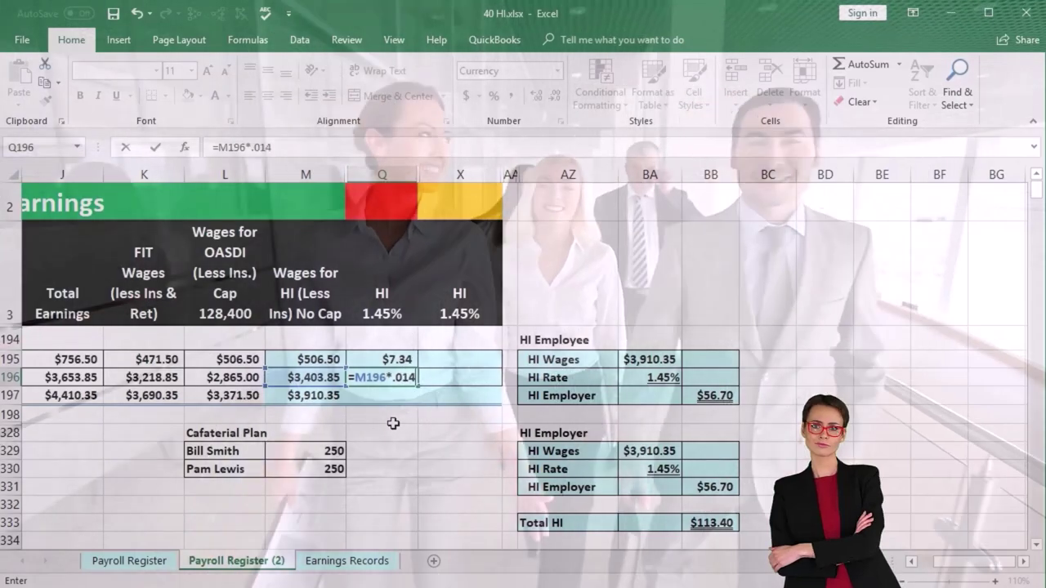
{"action": "type", "text": "5"}
{"action": "key", "text": "Return"}
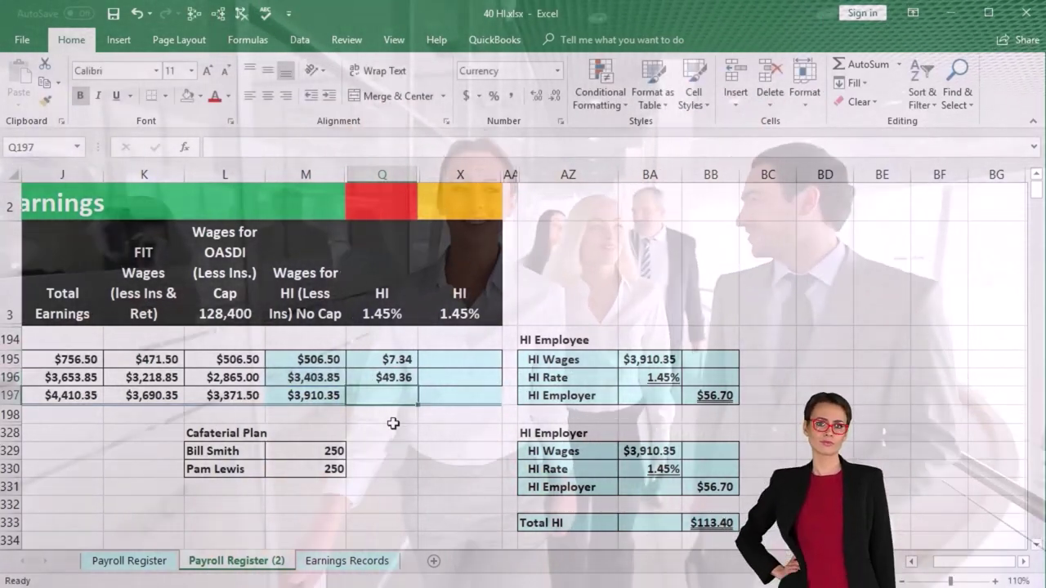
Step: Total the employee HI column in Q197 with a SUM of Q195:Q196
{"action": "type", "text": "="}
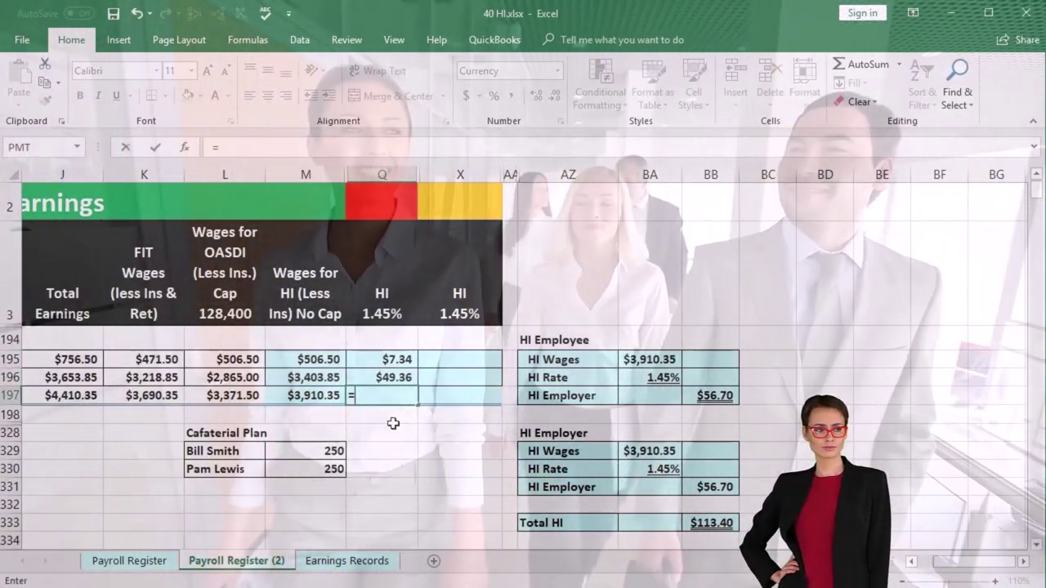
{"action": "type", "text": "sum"}
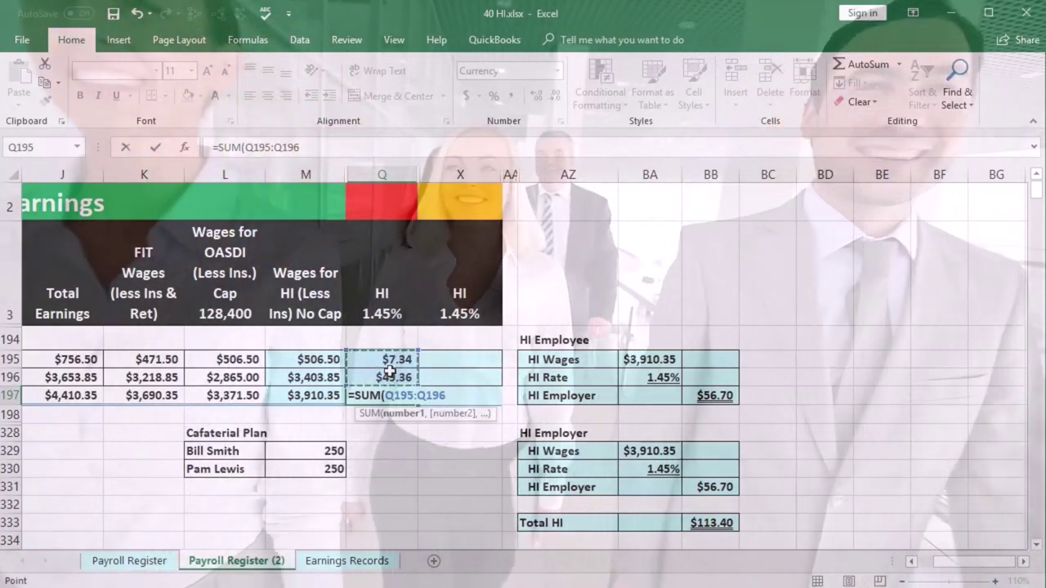
{"action": "key", "text": "Return"}
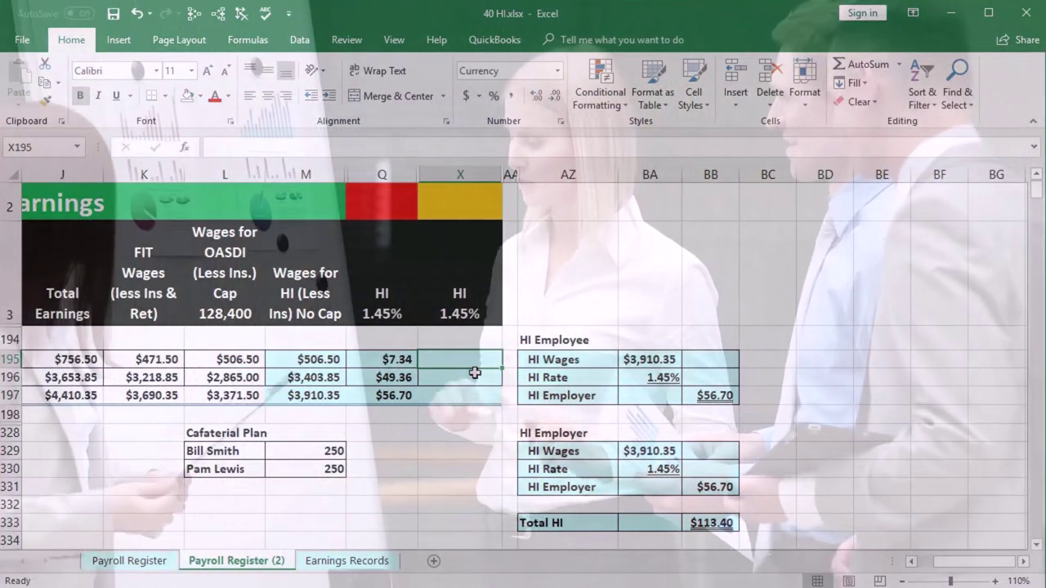
Step: Calculate the employer HI tax for the first employee in X195 by multiplying M195 by .0145
{"action": "type", "text": "="}
{"action": "left_click", "coordinate": [327, 361]}
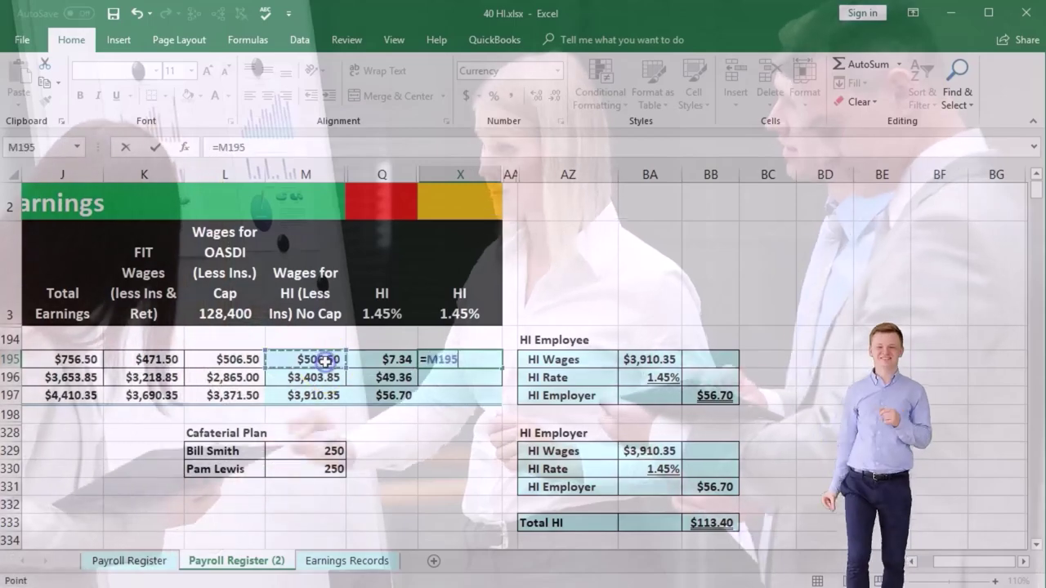
{"action": "type", "text": "*.0"}
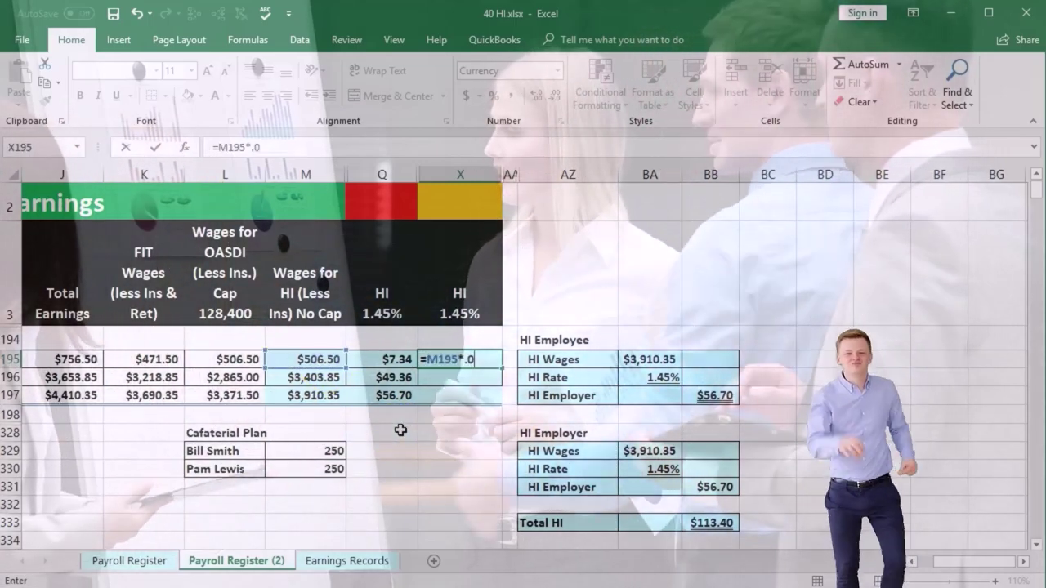
{"action": "type", "text": "145"}
{"action": "key", "text": "Return"}
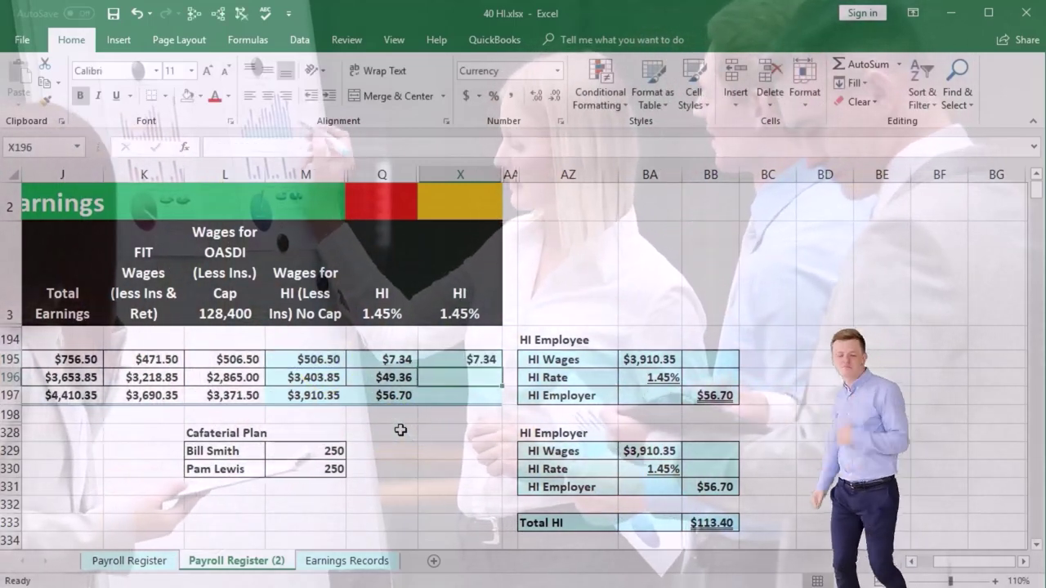
Step: Calculate the employer HI tax for the second employee in X196 by multiplying M196 by .0145
{"action": "type", "text": "="}
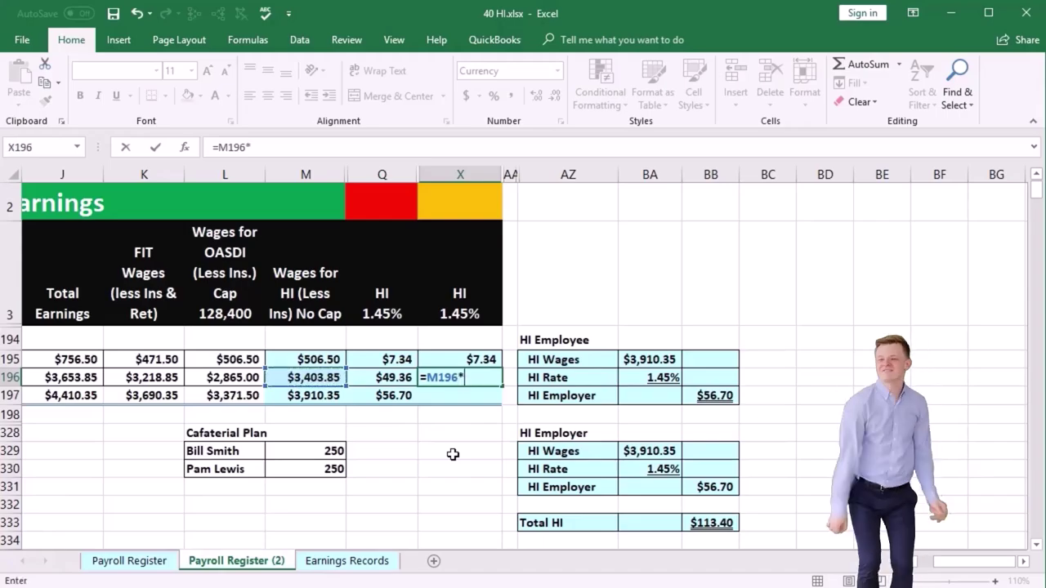
{"action": "type", "text": "M196*.0145"}
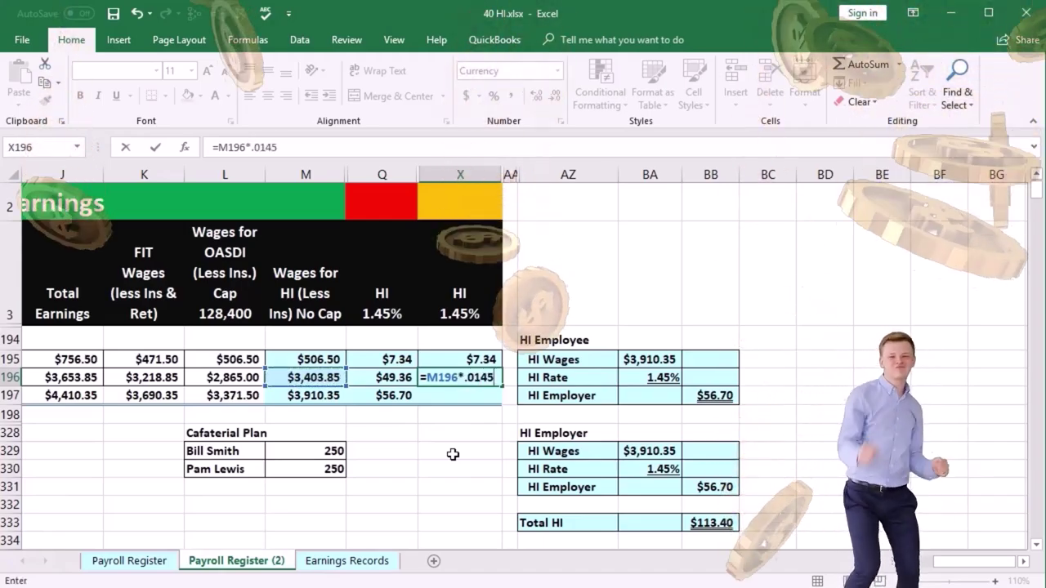
{"action": "key", "text": "Return"}
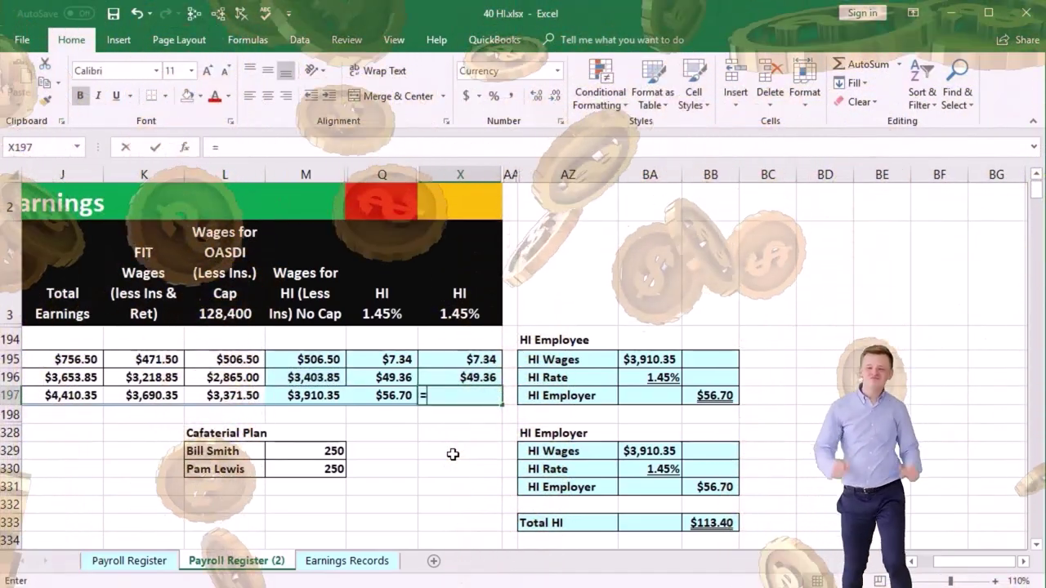
Step: Total the employer HI column in X197 with a SUM of X195:X196
{"action": "type", "text": "=sum"}
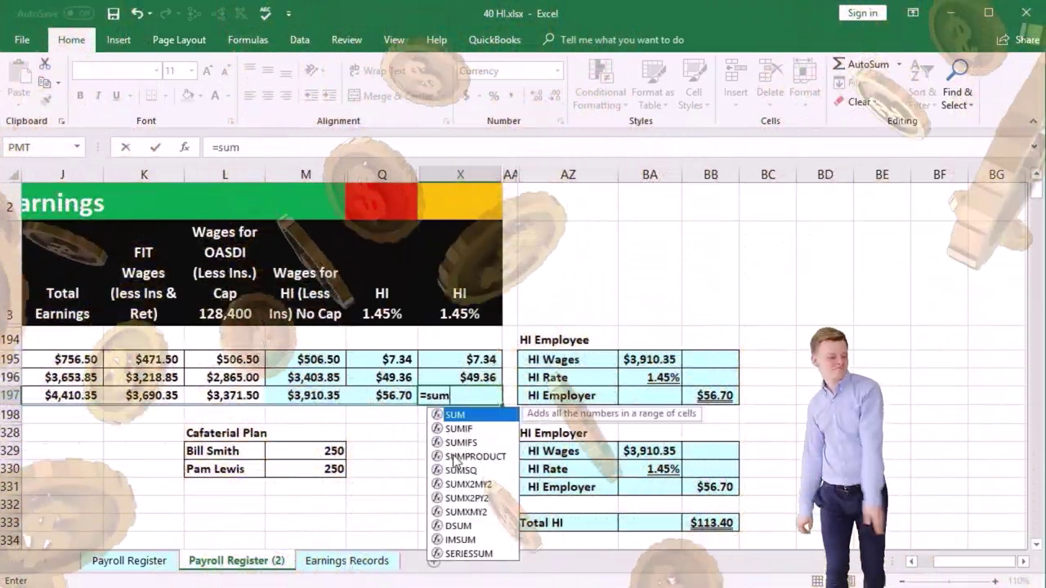
{"action": "double_click", "coordinate": [459, 418]}
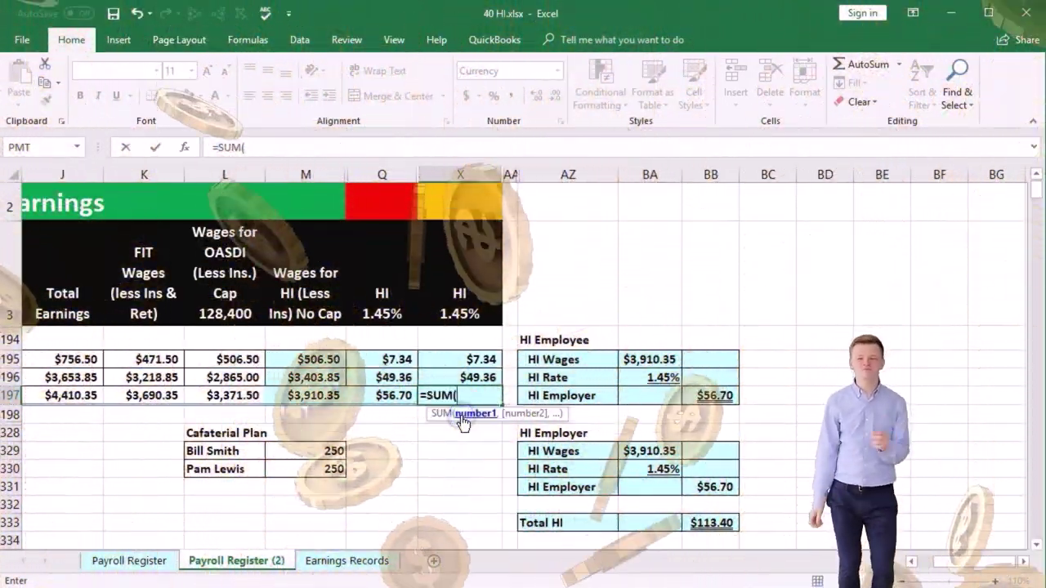
{"action": "left_click_drag", "start_coordinate": [470, 359], "coordinate": [471, 376]}
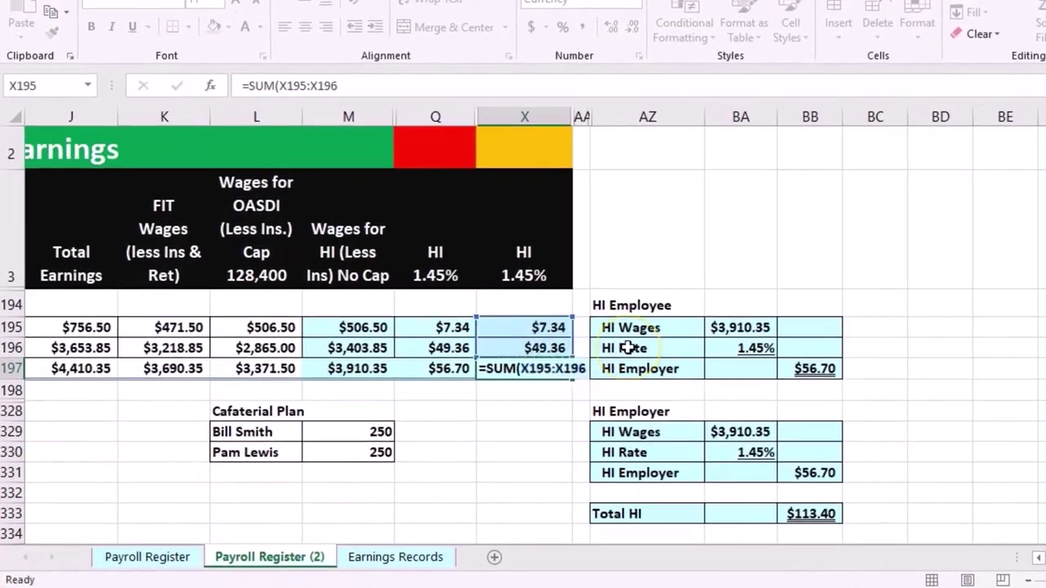
{"action": "key", "text": "Return"}
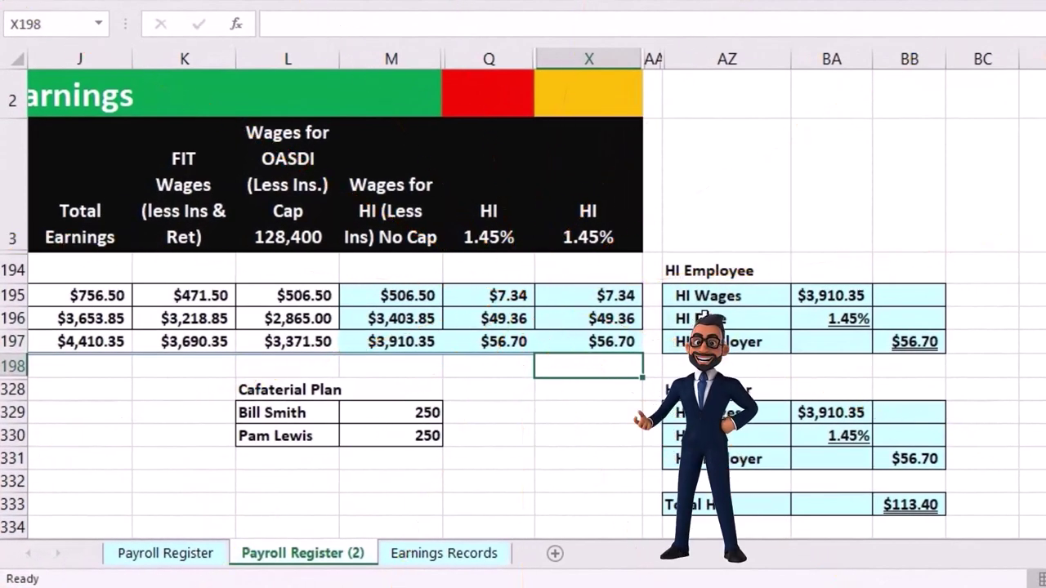